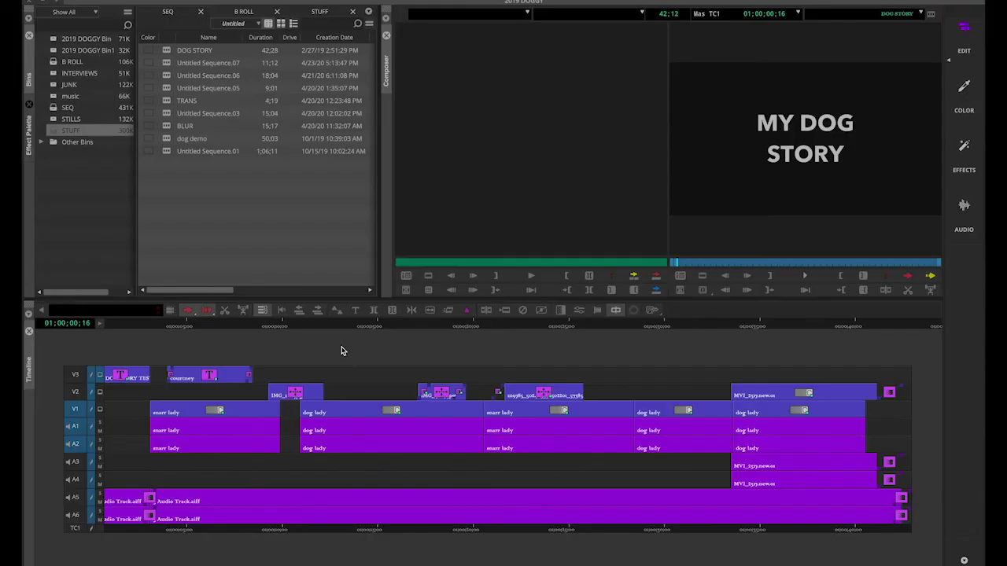
Make the DOG STORY timeline the active window in the 2019 DOGGY project
left_click(340, 349)
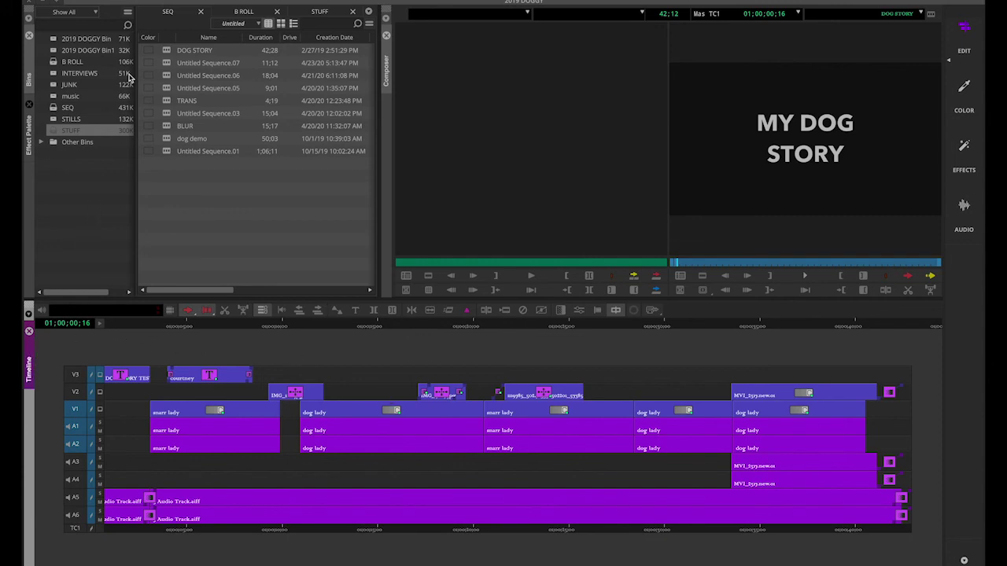
left_click(157, 0)
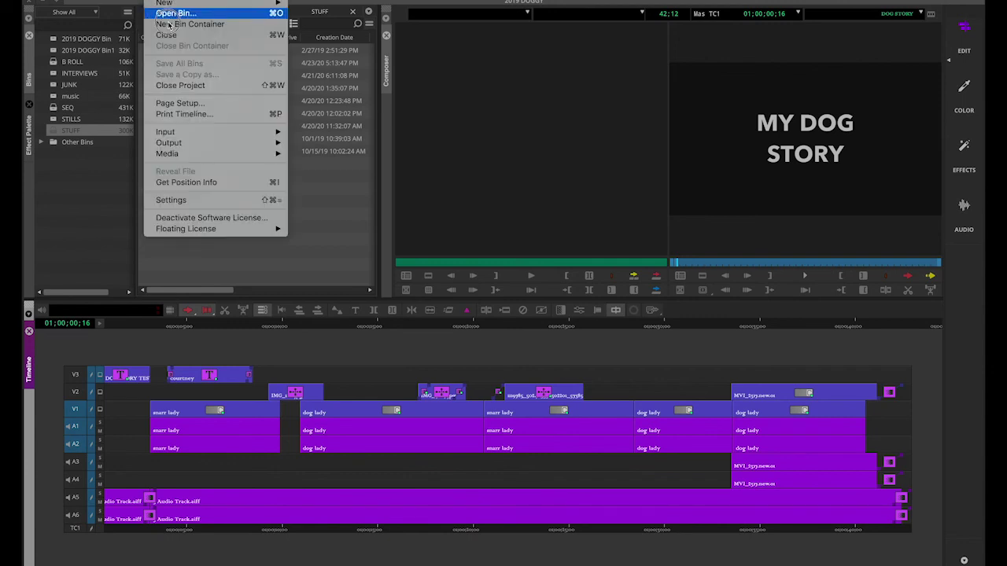
Start Export to File as DOG STORY.mov on the Desktop, keeping the Send To QT Movie preset
mouse_move(205, 147)
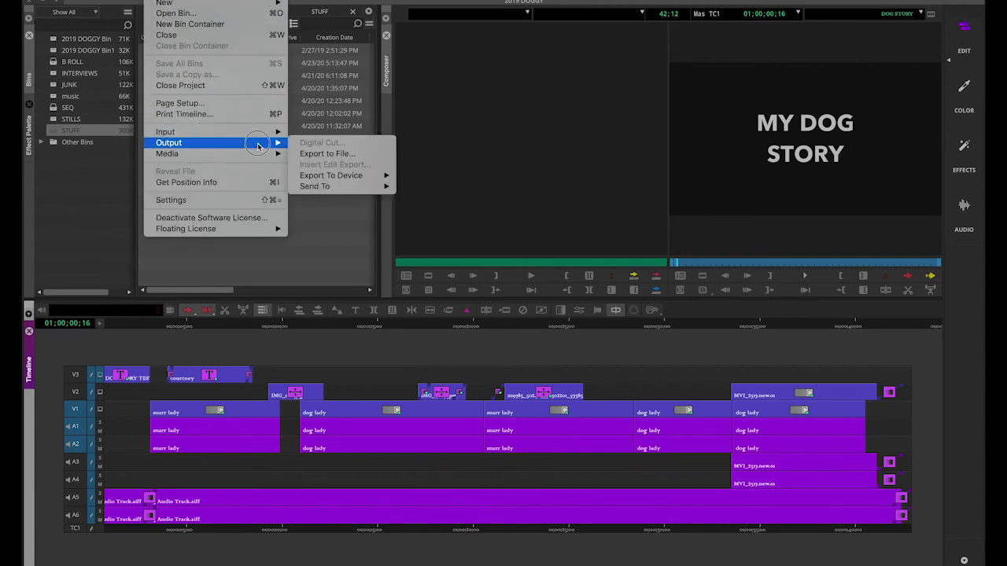
left_click(322, 154)
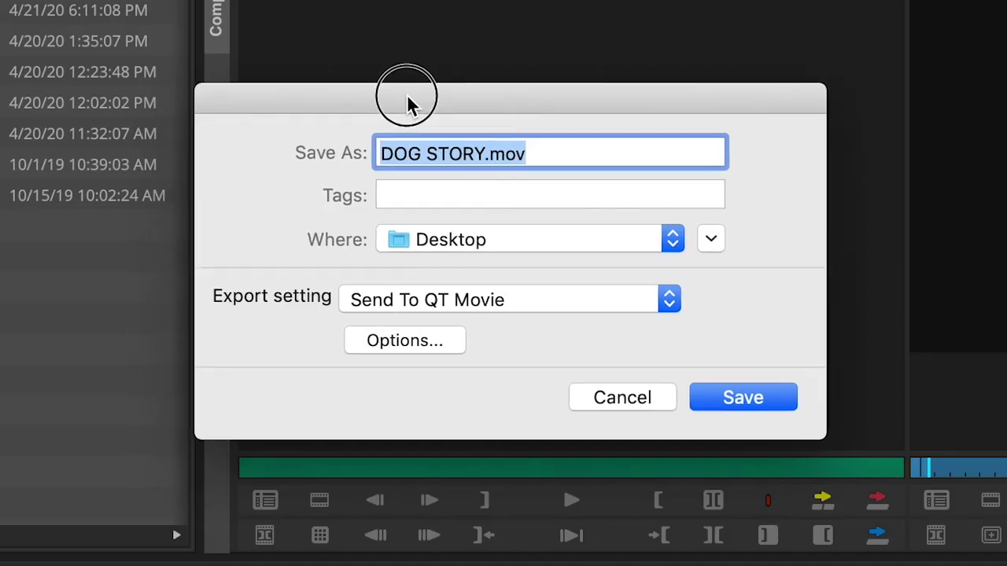
left_click_drag(406, 96, 410, 97)
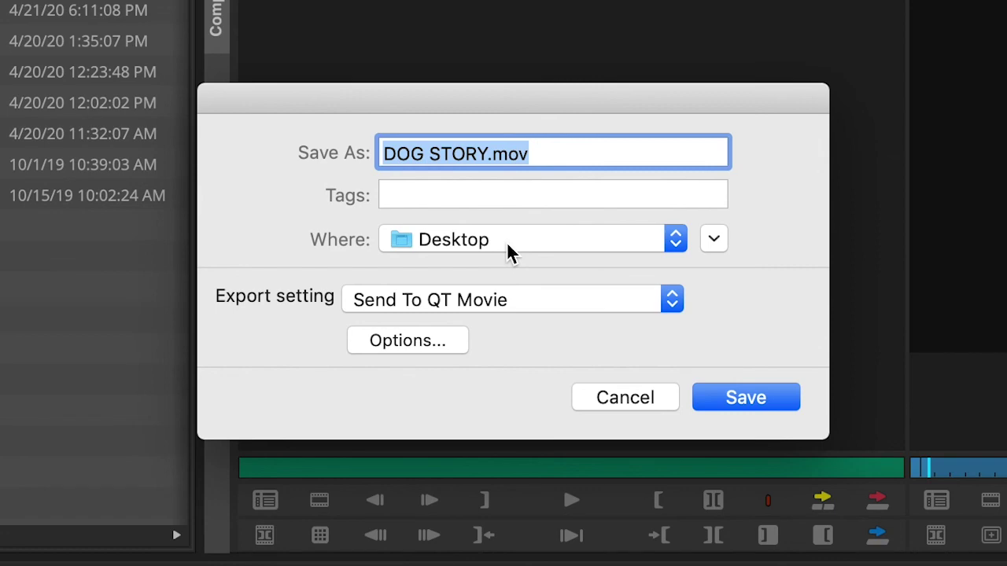
left_click(673, 300)
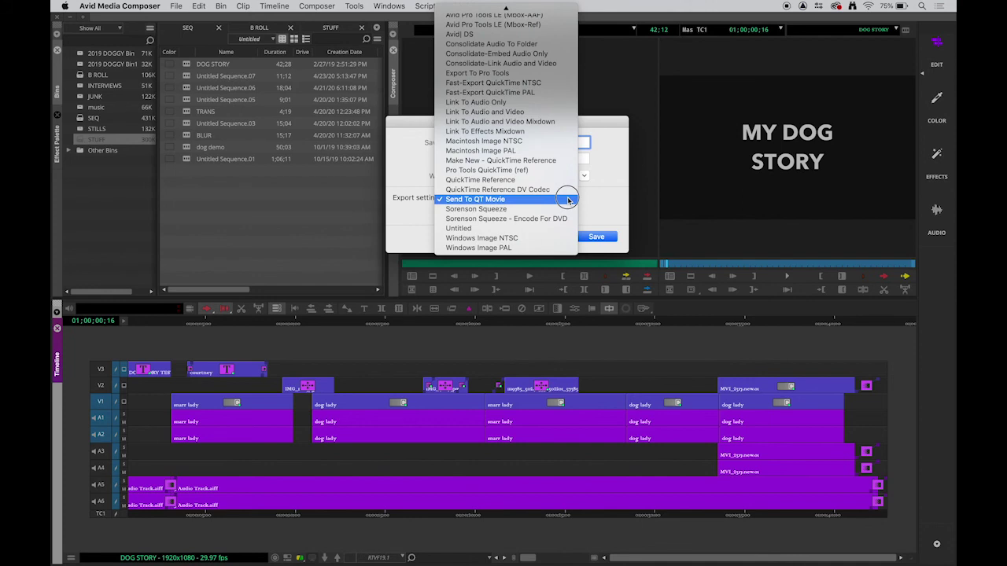
left_click(568, 200)
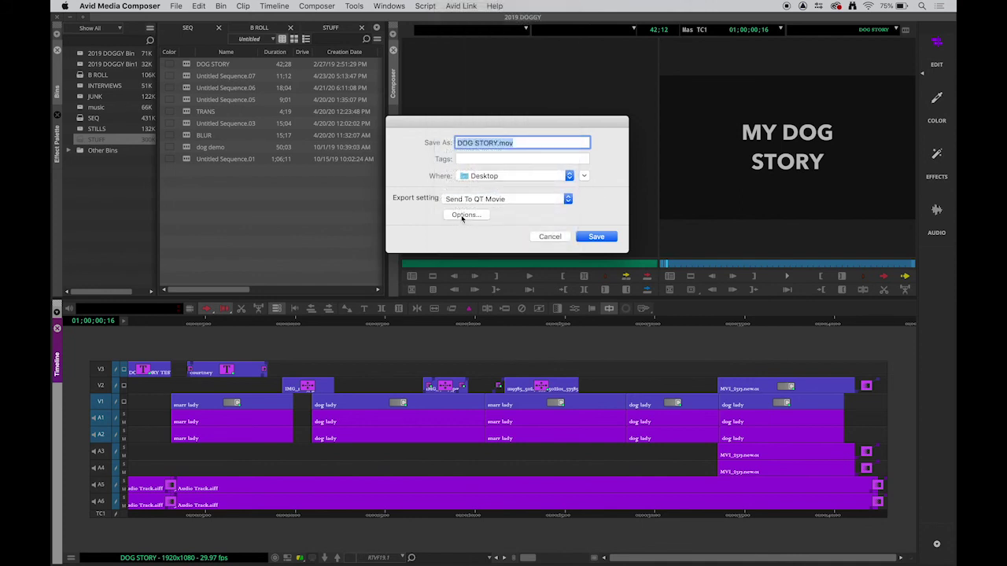
left_click(464, 218)
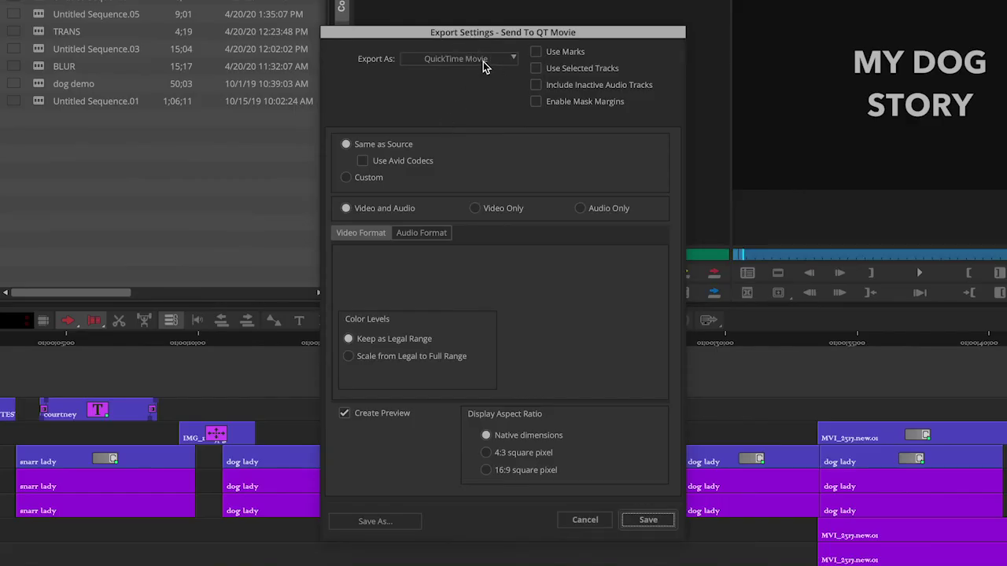
Keep QuickTime Movie format, leave Use Marks off, enable Use Selected Tracks, and select V1
left_click(512, 60)
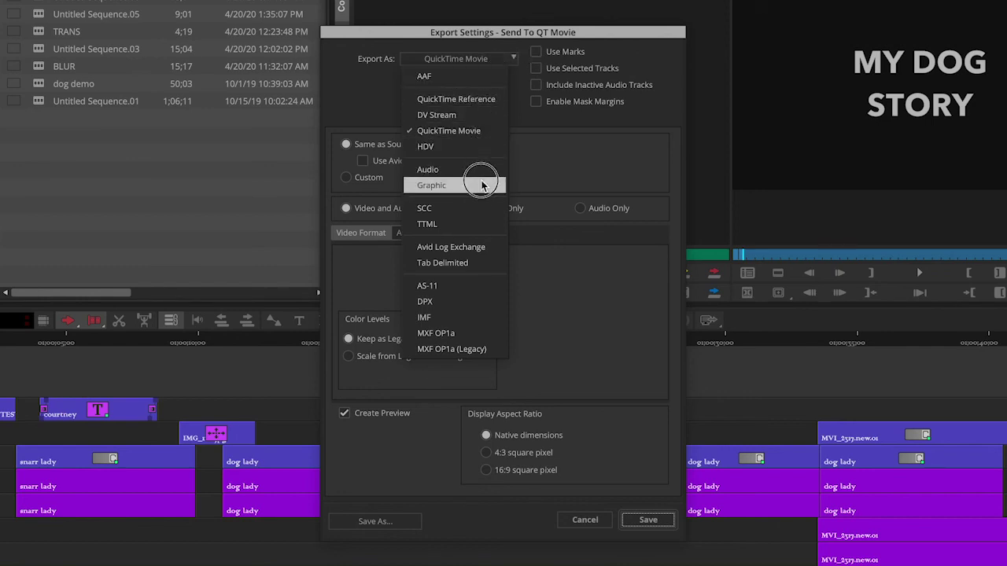
left_click(488, 68)
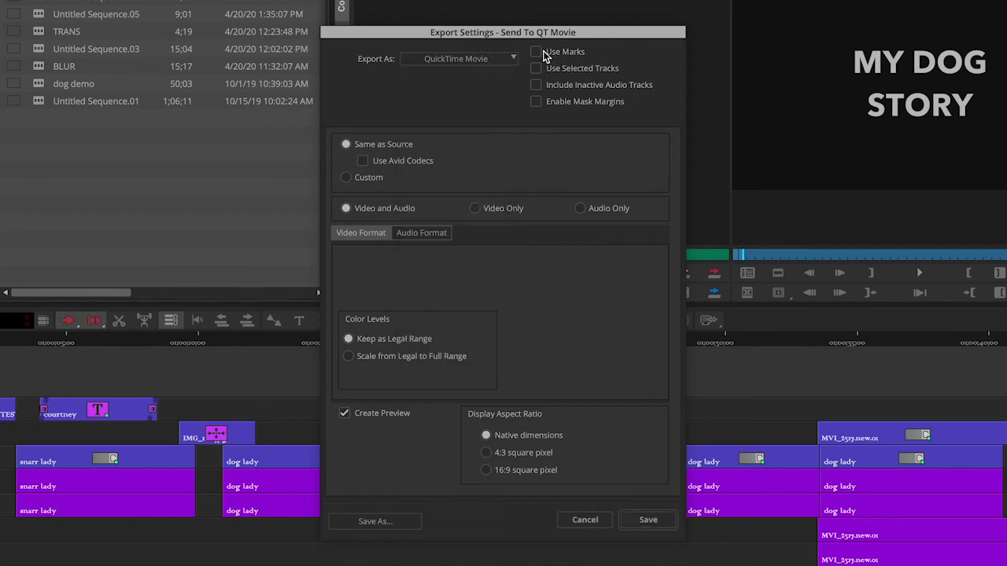
left_click(538, 52)
left_click(537, 52)
left_click(536, 69)
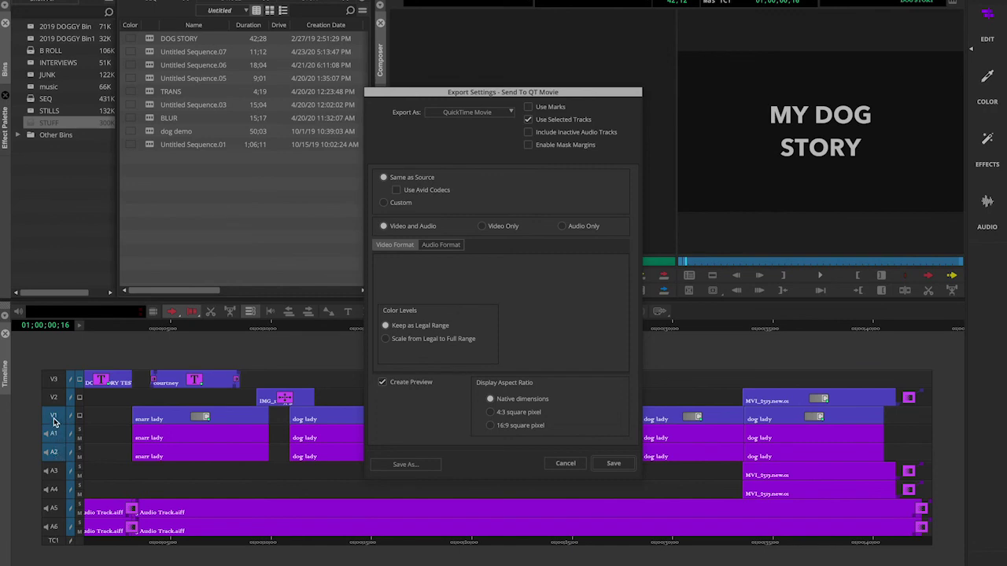
left_click(53, 416)
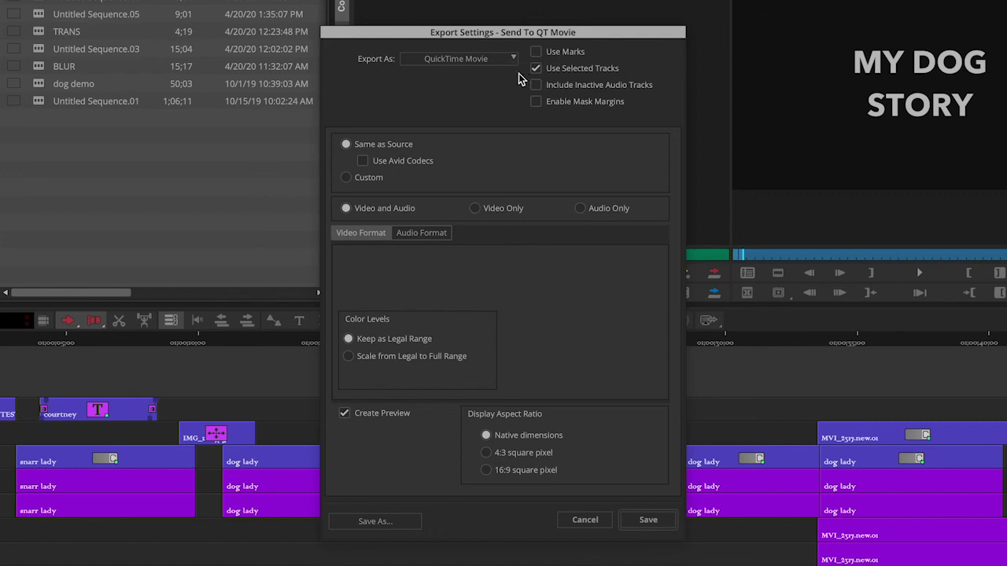
Uncheck Use Selected Tracks so the QT Movie export is Video Only
left_click(535, 69)
left_click(479, 212)
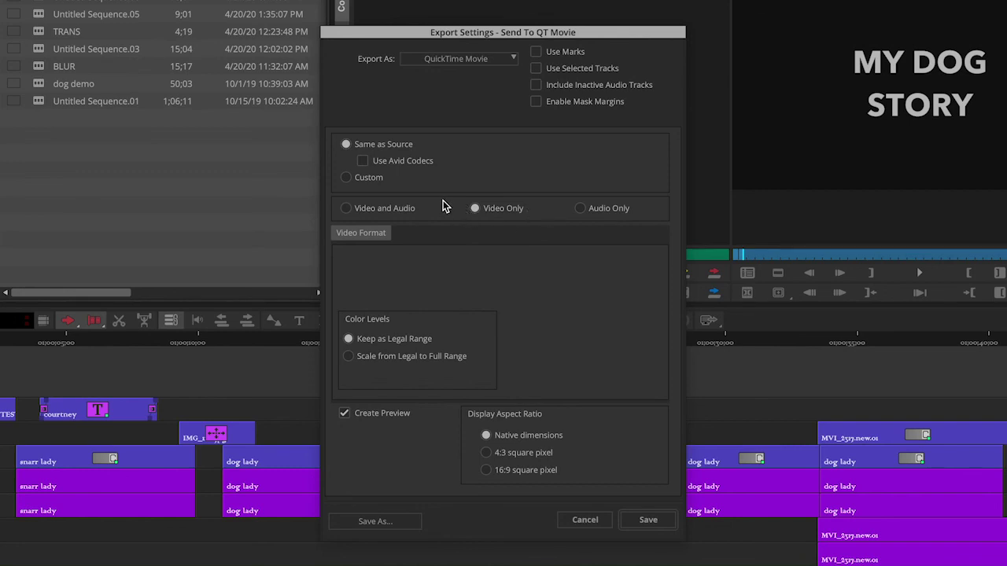
left_click(347, 209)
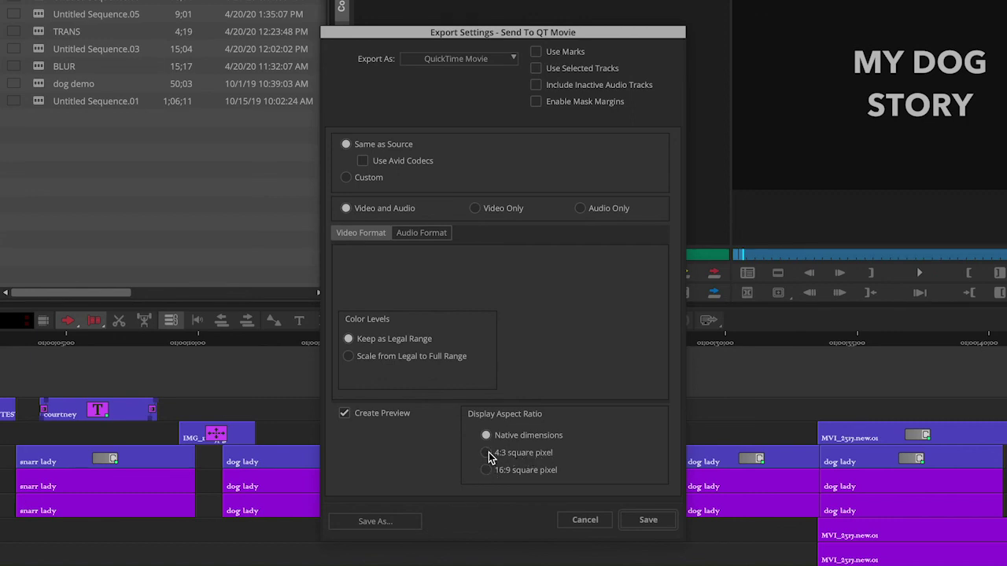
left_click(487, 454)
Keep Native dimensions as the display aspect ratio and accept the export settings
left_click(487, 472)
left_click(486, 435)
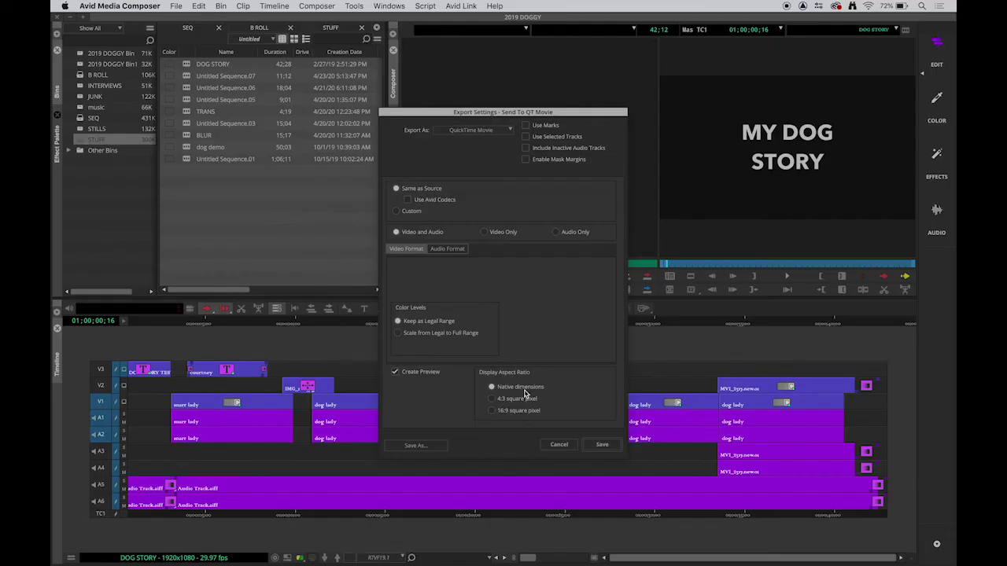
left_click(648, 520)
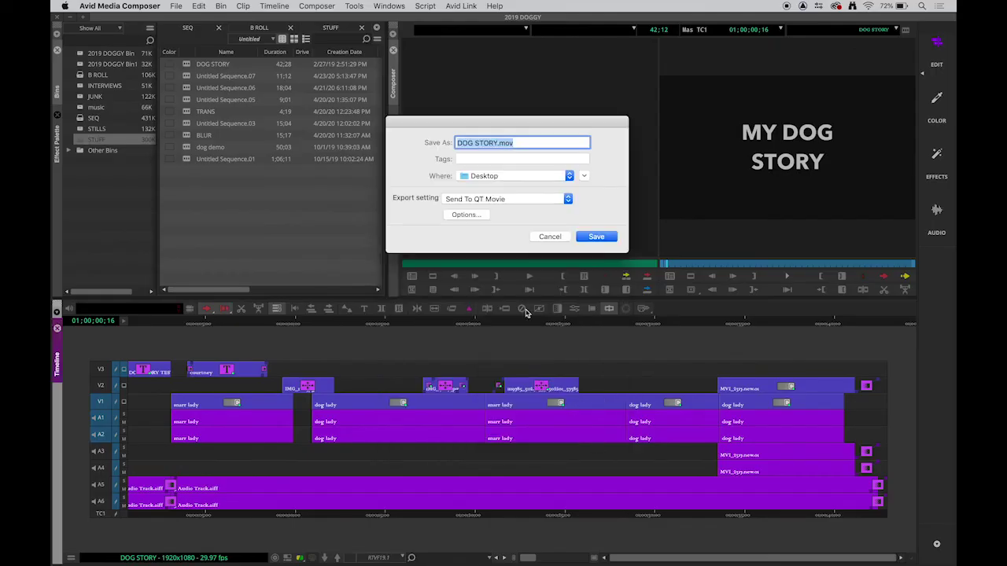
Save DOG STORY.mov to the Desktop and let the export finish
left_click(598, 236)
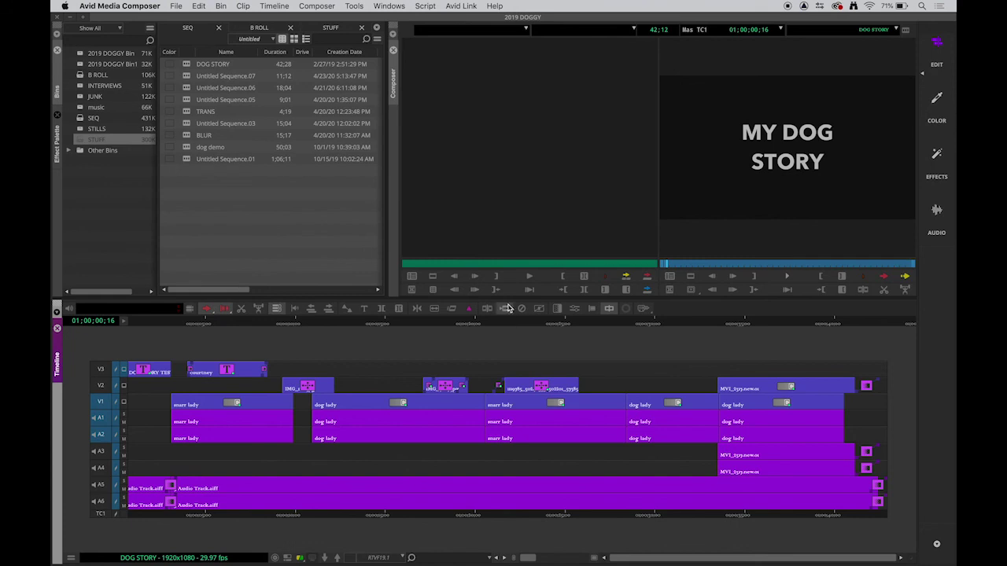
left_click(131, 6)
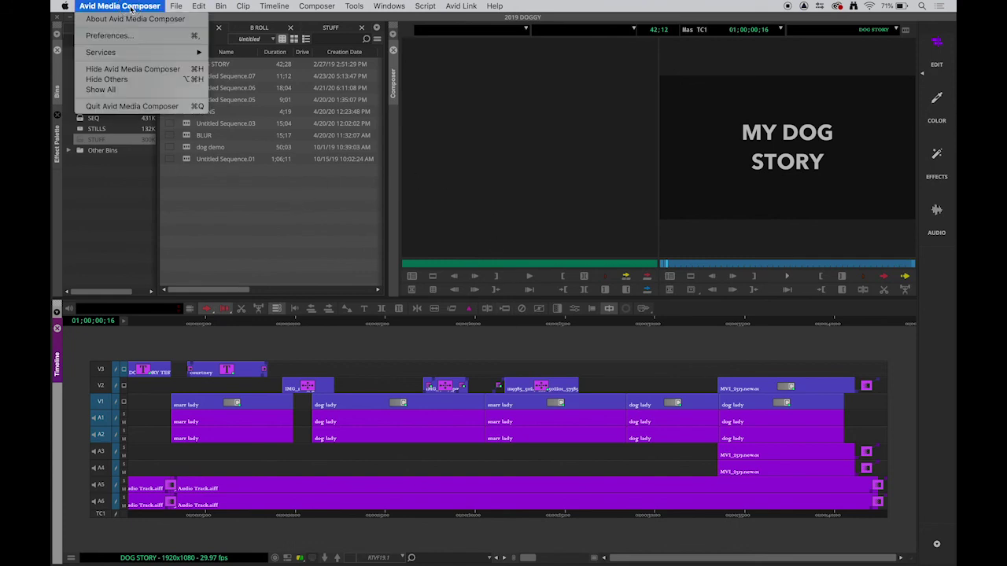
Hide Avid Media Composer and move DOG STORY.mov toward the middle of the desktop
left_click(154, 73)
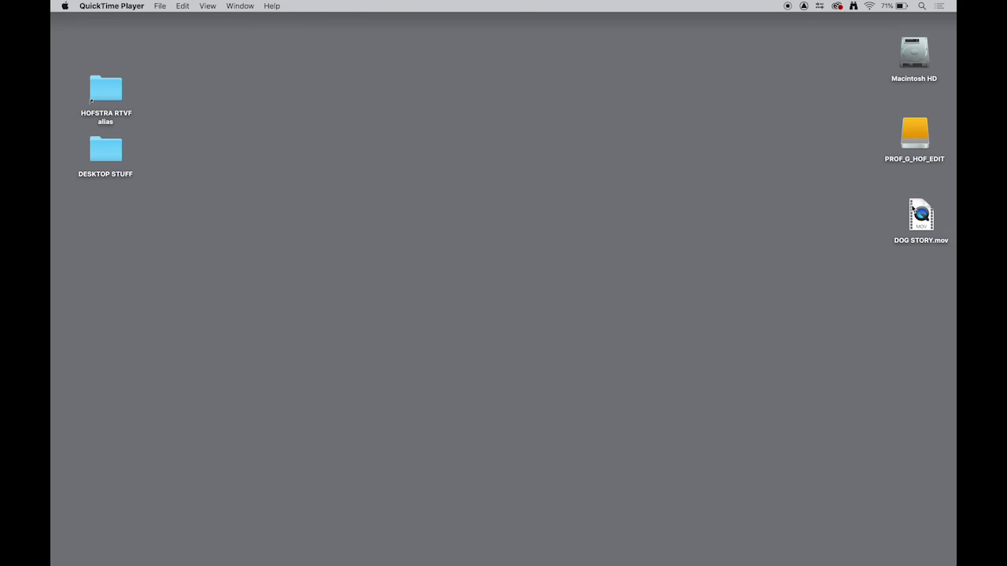
left_click_drag(917, 211, 717, 210)
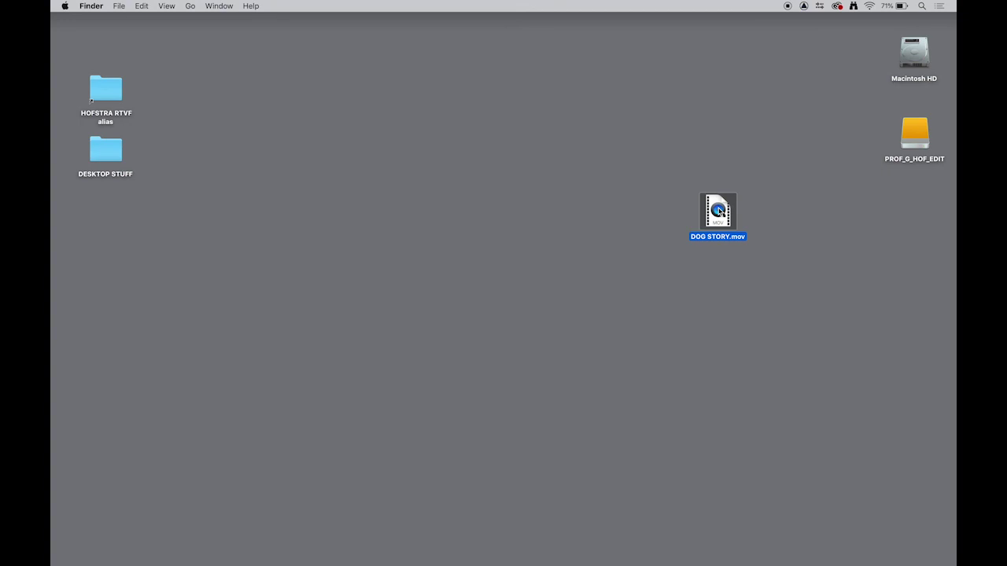
View DOG STORY.mov's Get Info window showing 793,176,205 bytes, then close it
key("super+i")
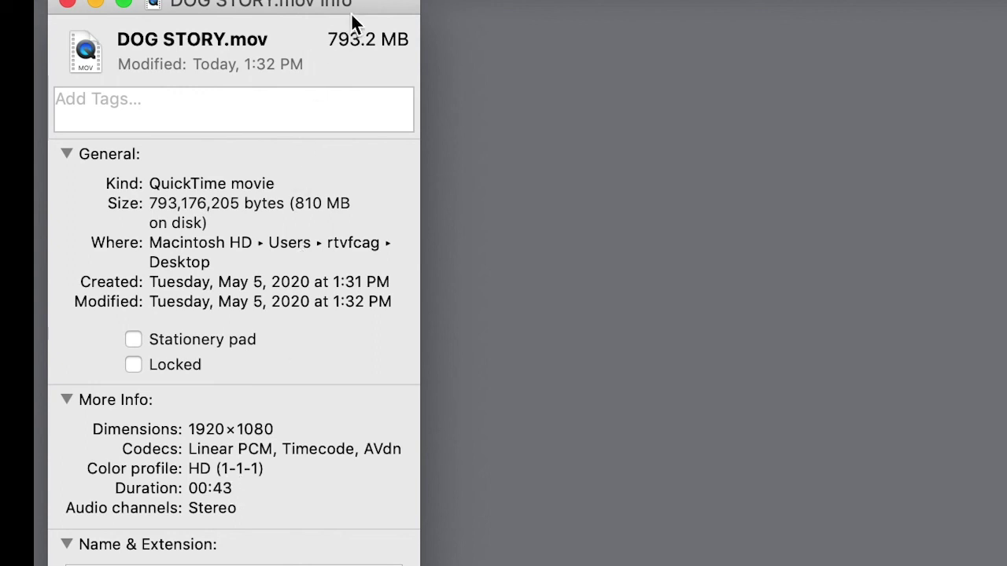
left_click_drag(364, 5, 427, 9)
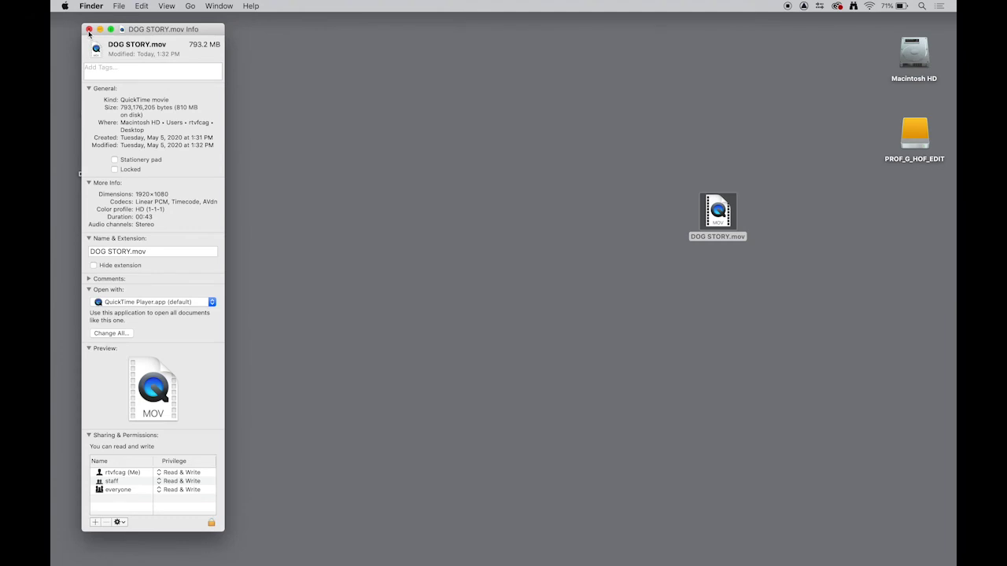
left_click(135, 14)
Nudge DOG STORY.mov left and open it in QuickTime Player to convert it
left_click(730, 228)
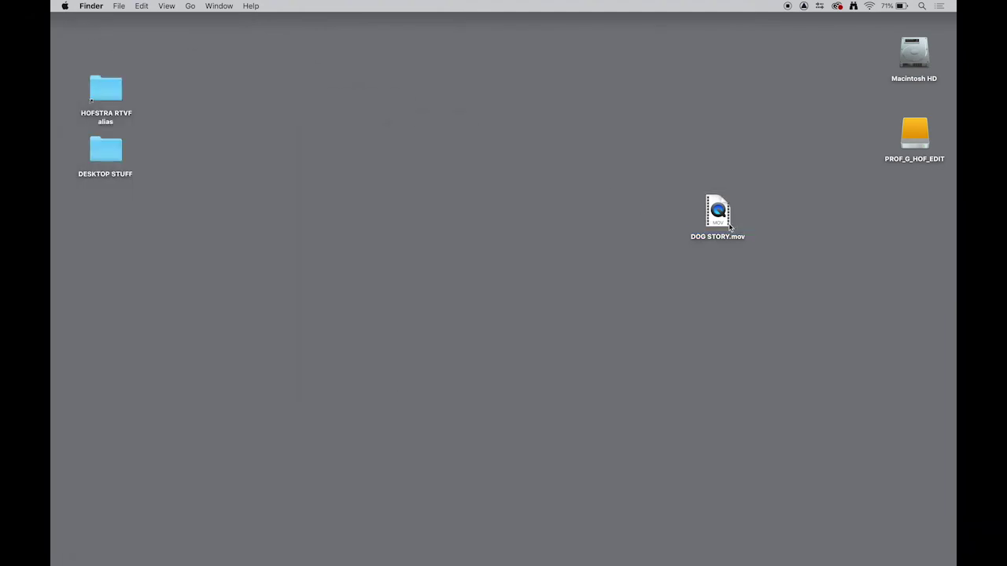
left_click_drag(730, 228, 706, 224)
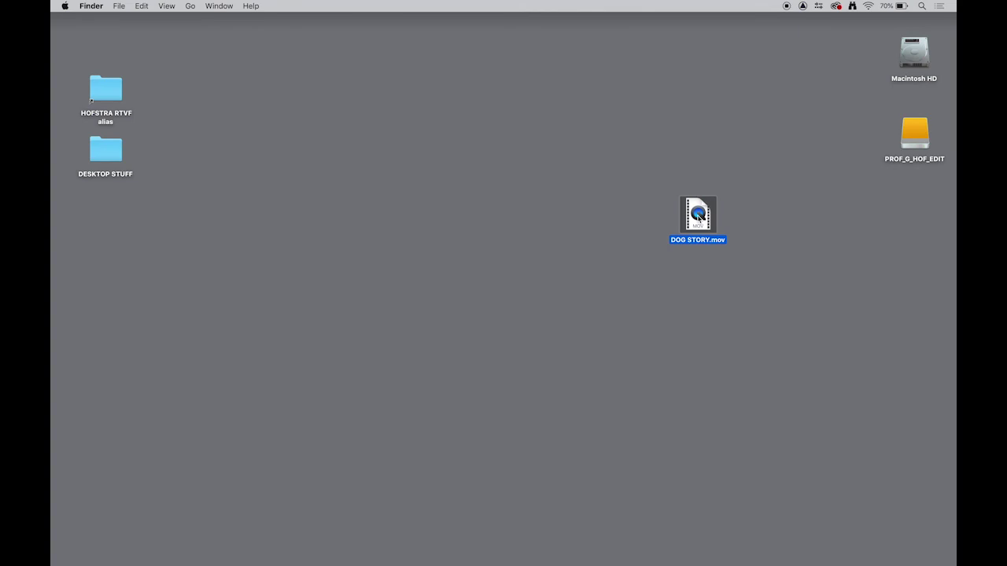
double_click(697, 218)
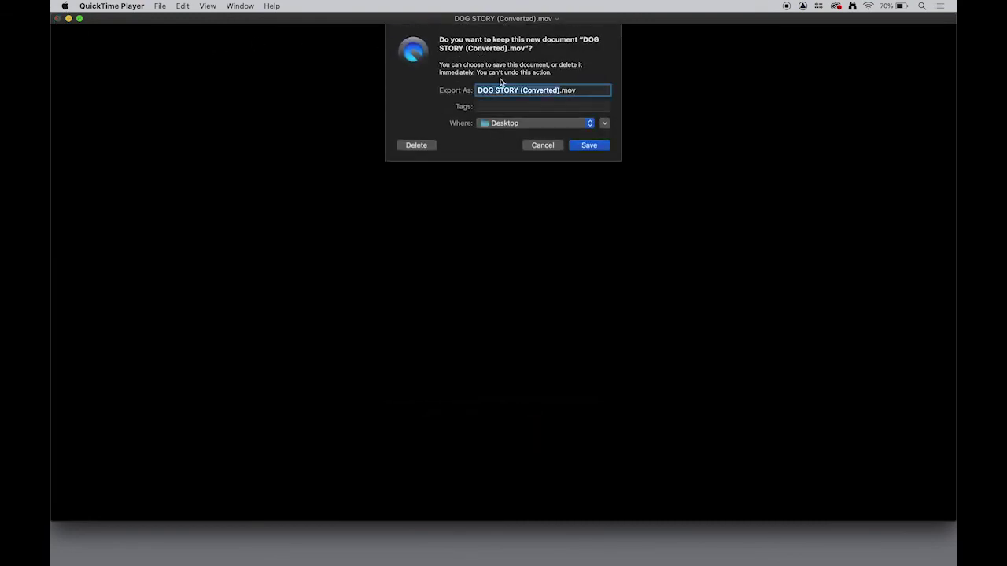
Keep the converted movie, saving DOG STORY (Converted).mov to the Desktop
left_click(587, 146)
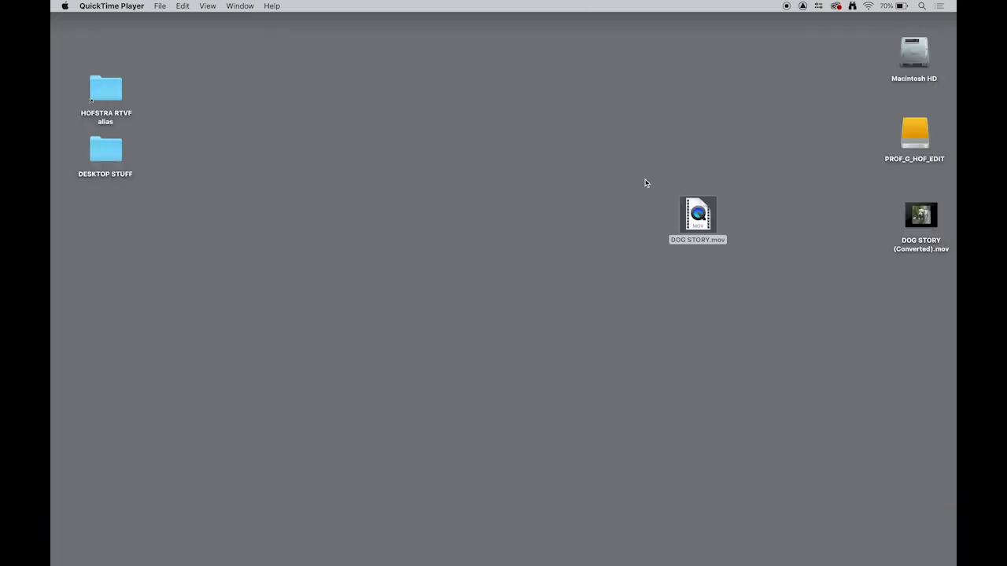
Place the converted movie beside DOG STORY.mov and move its 793.2 MB info window aside
left_click(697, 215)
left_click_drag(920, 214, 783, 215)
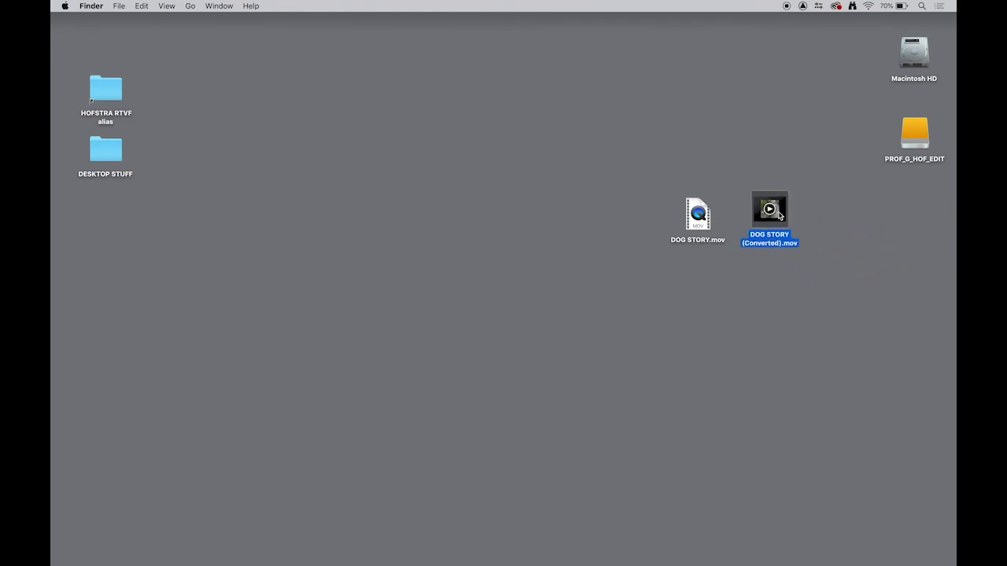
left_click(706, 224)
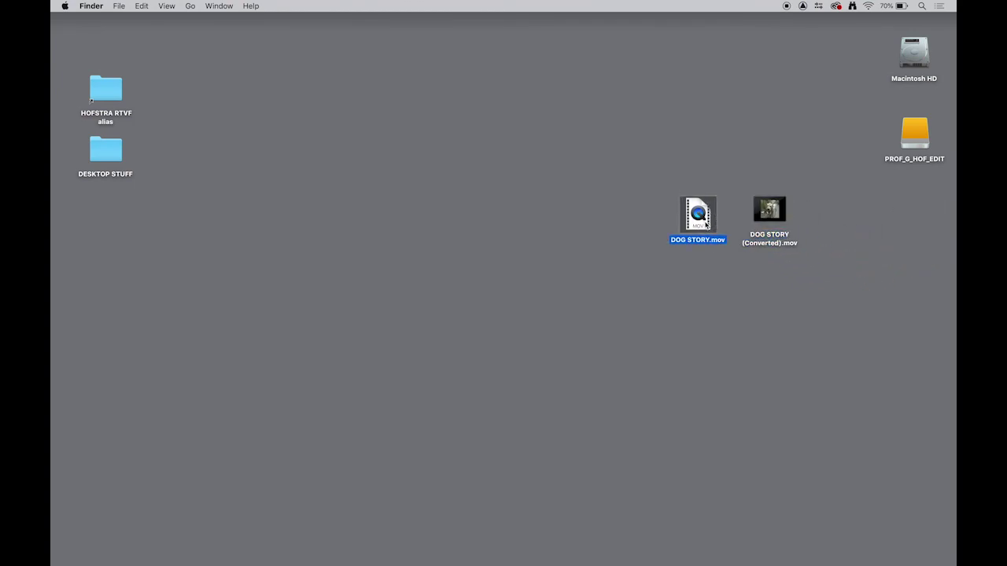
key("super+i")
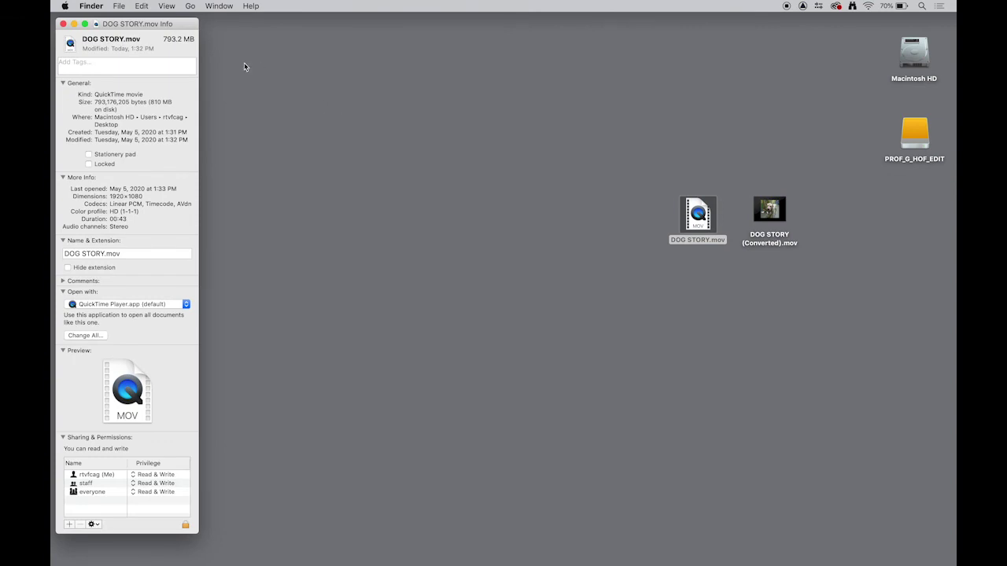
left_click_drag(191, 26, 391, 28)
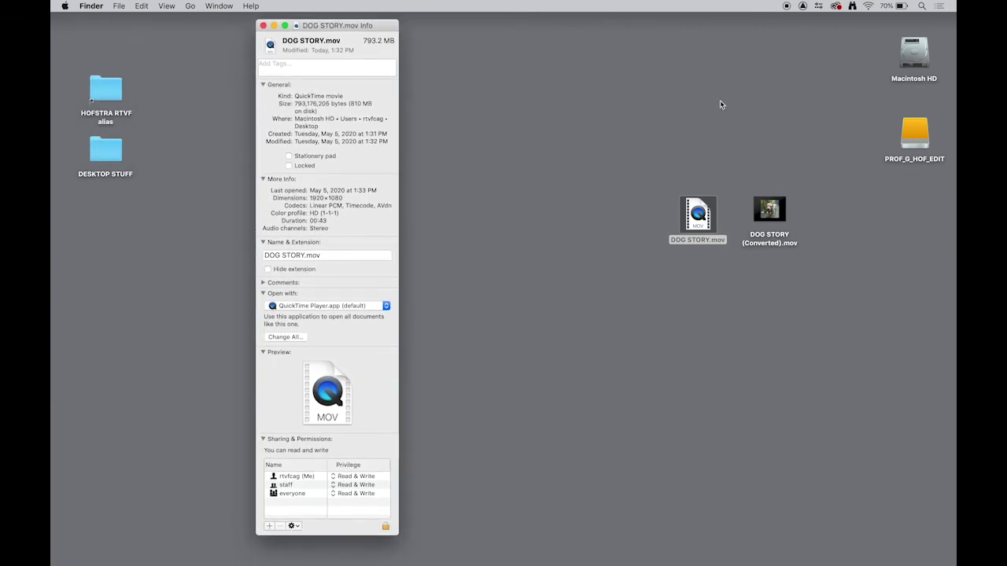
left_click(770, 209)
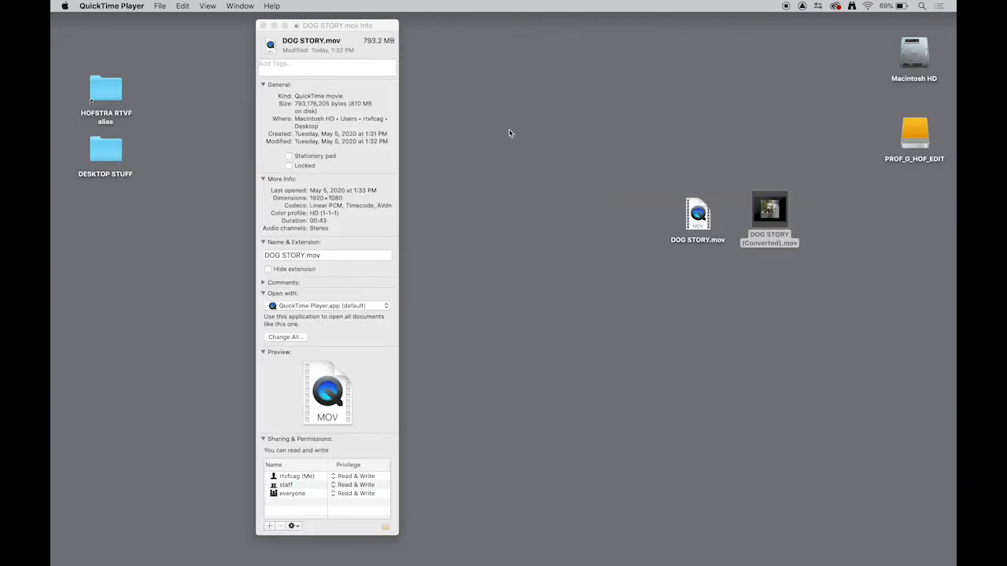
left_click(780, 210)
Set the converted movie's 120.5 MB info beside the original's 793.2 MB, then close both
key("super+i")
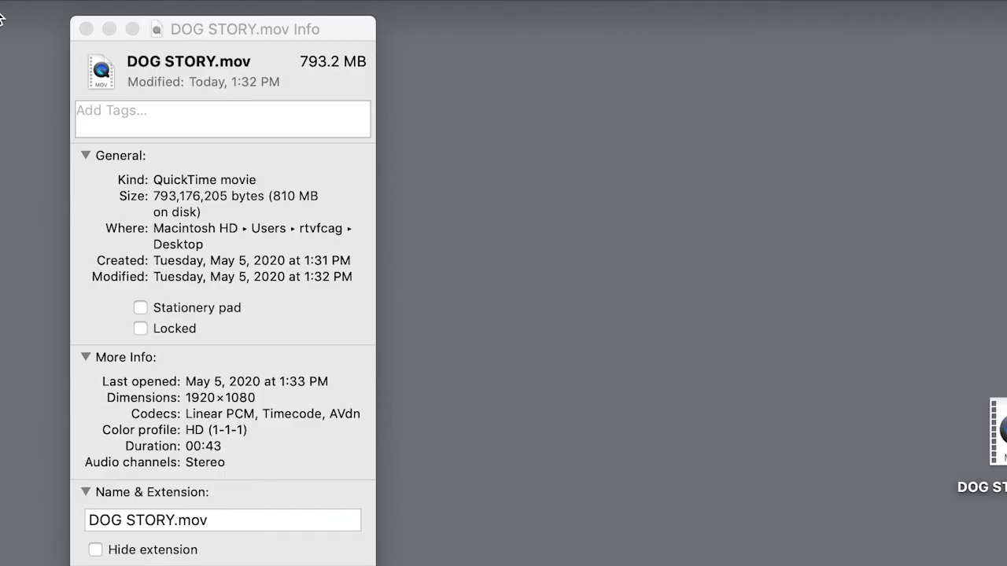
left_click_drag(0, 59, 659, 27)
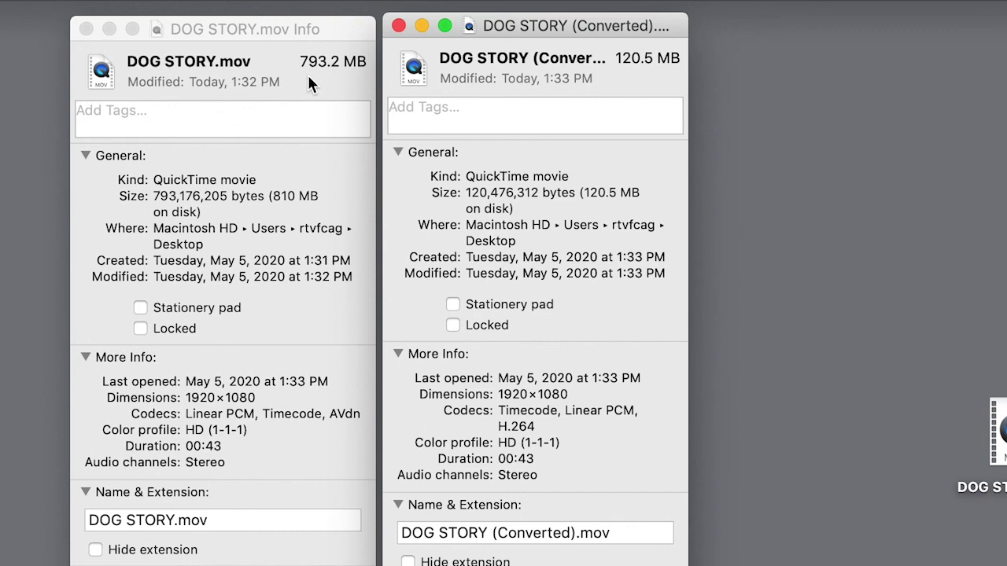
left_click(331, 27)
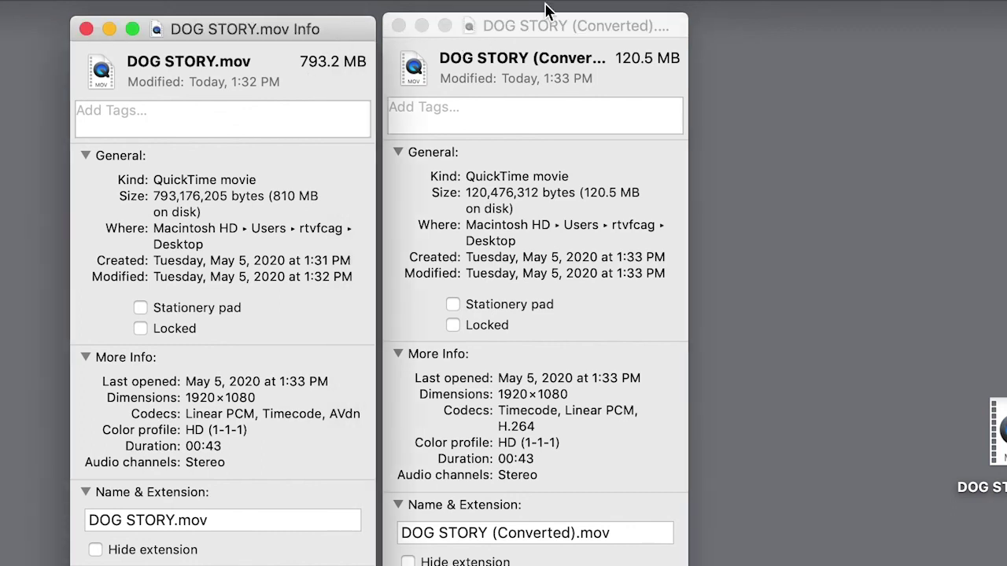
left_click(633, 24)
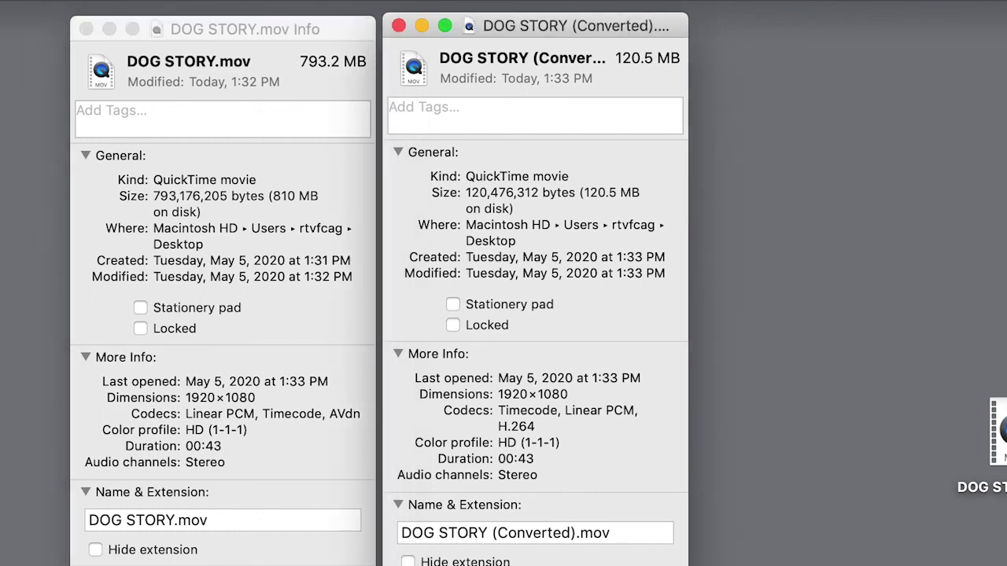
left_click(399, 26)
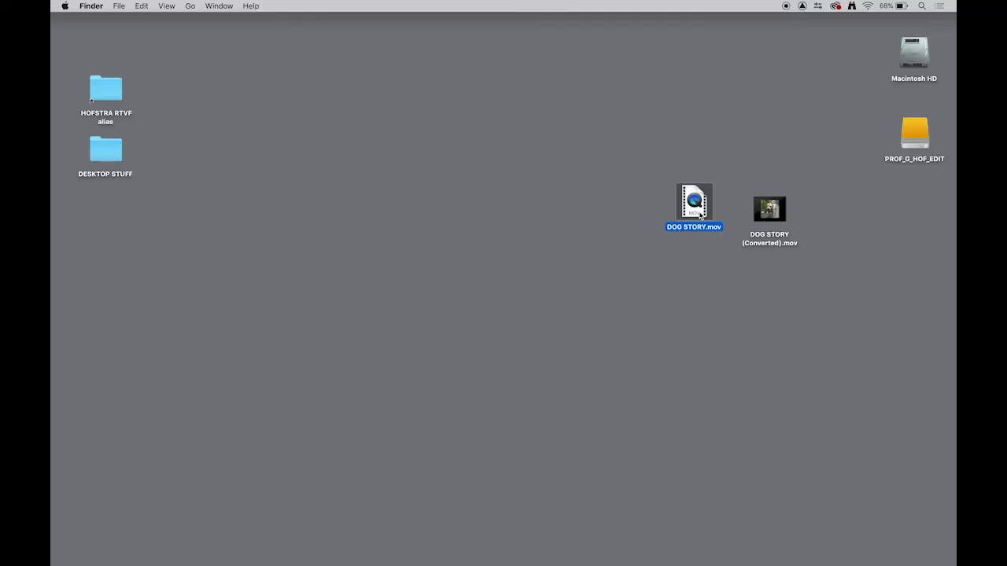
mouse_move(760, 214)
Start Export To File for DOG STORY with Custom QT Movie options and open video Settings
left_click(583, 543)
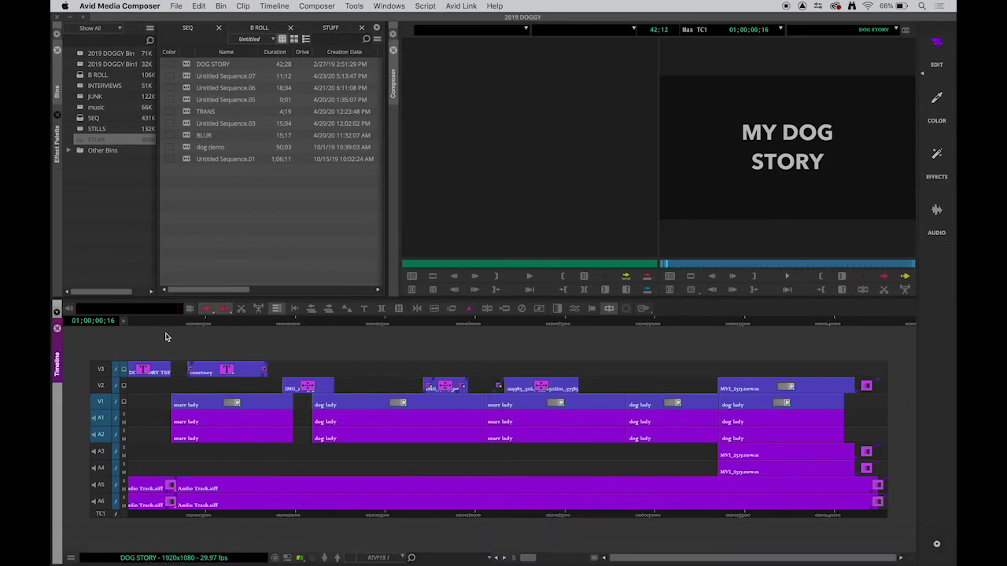
left_click(175, 5)
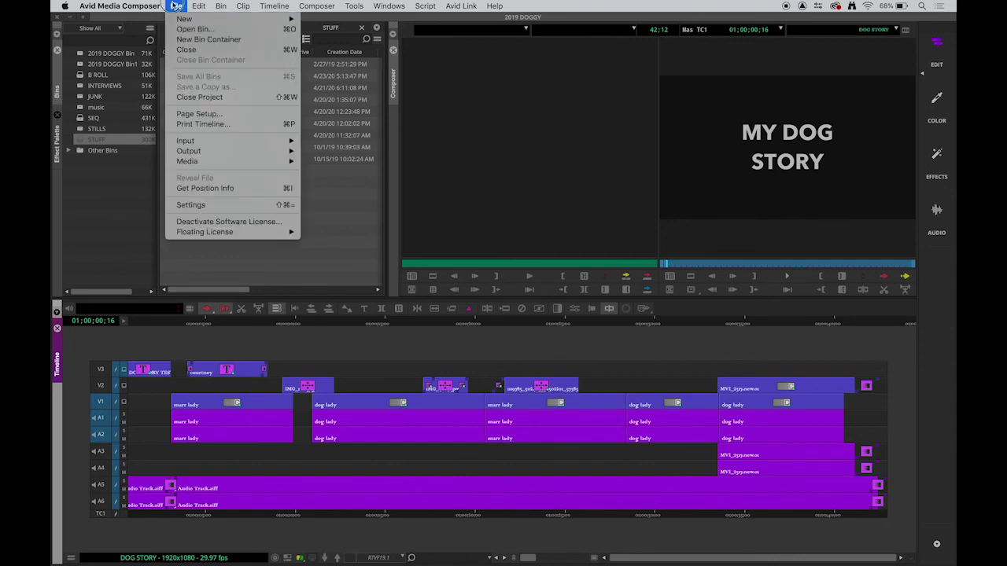
mouse_move(292, 150)
left_click(314, 162)
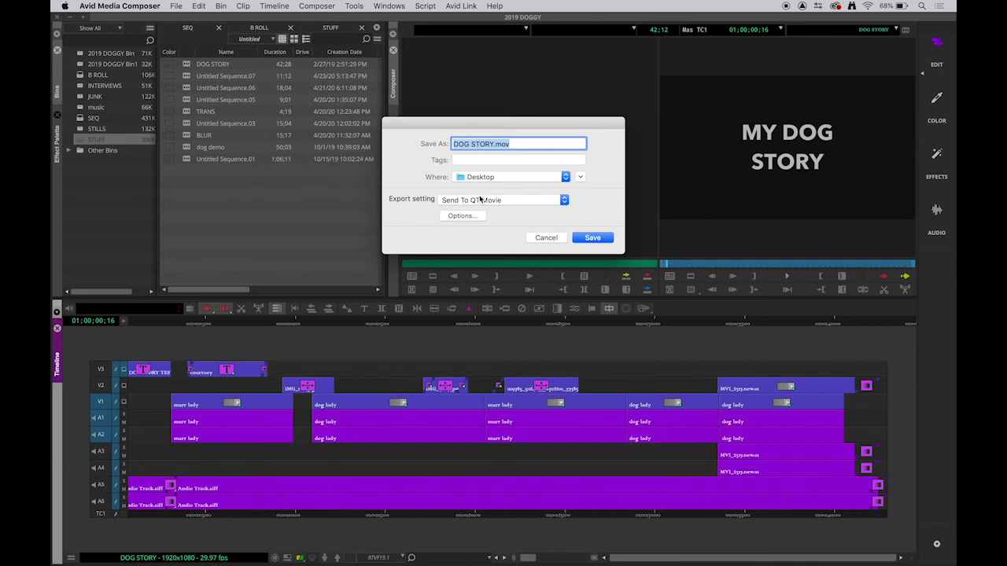
left_click(462, 216)
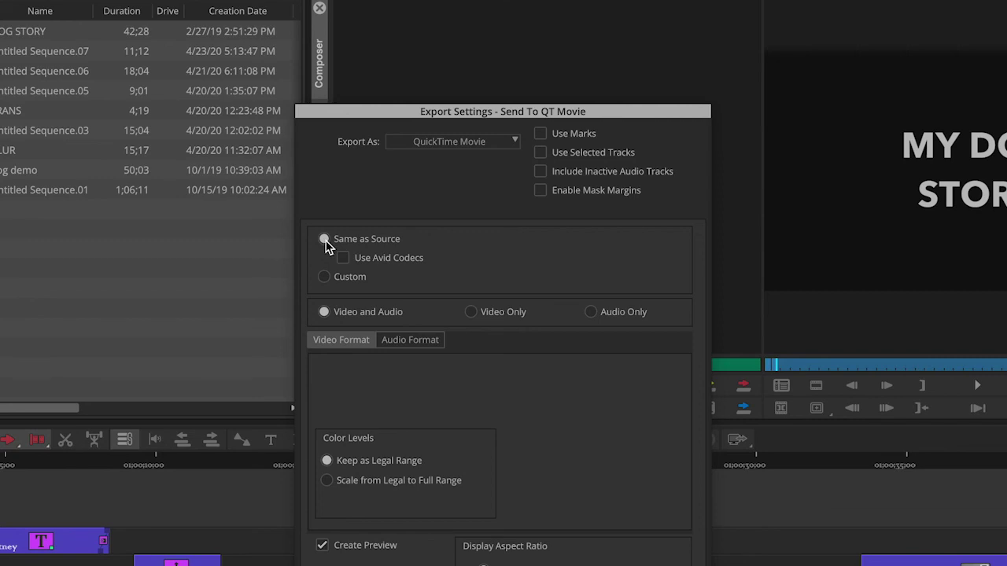
left_click(325, 276)
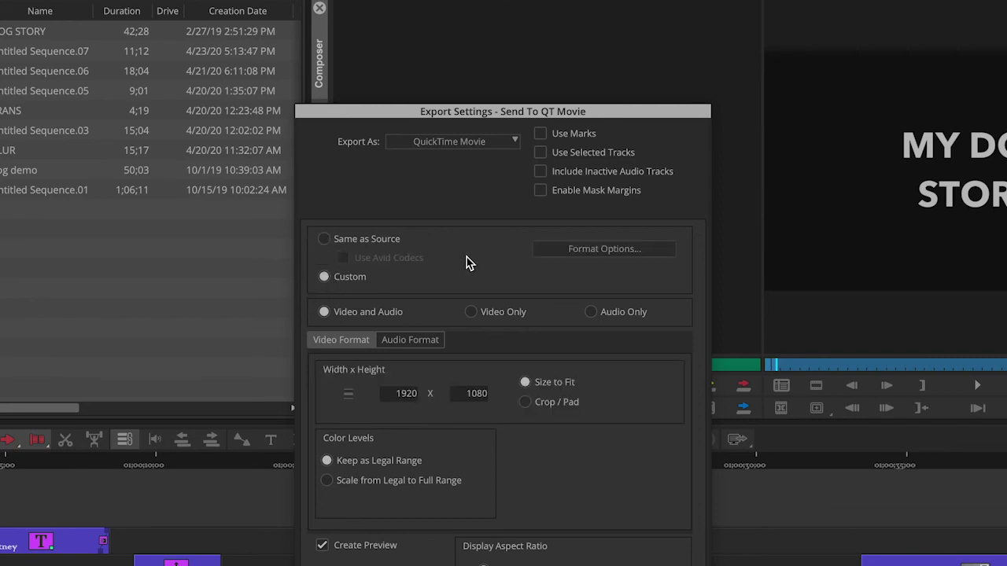
left_click(610, 250)
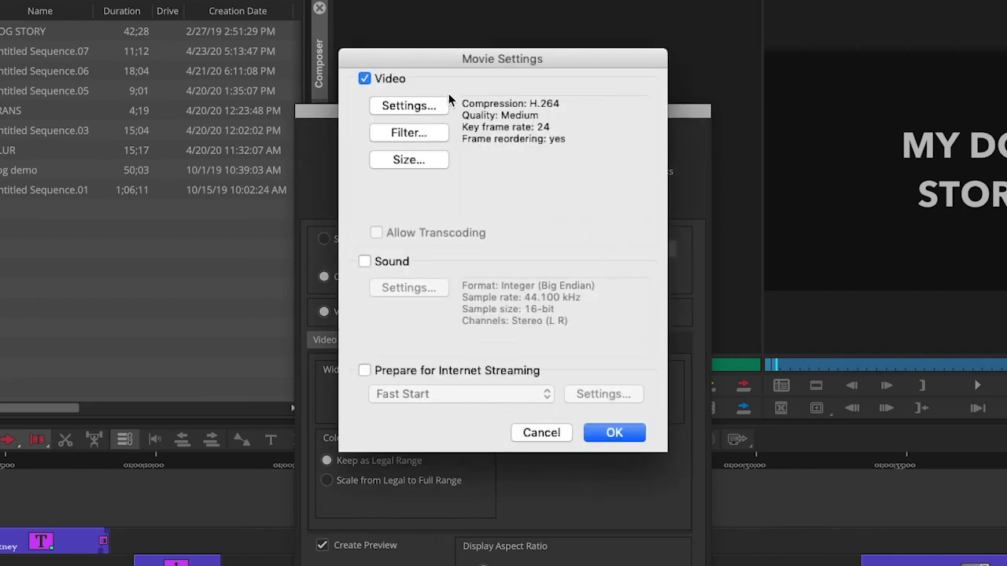
left_click(410, 107)
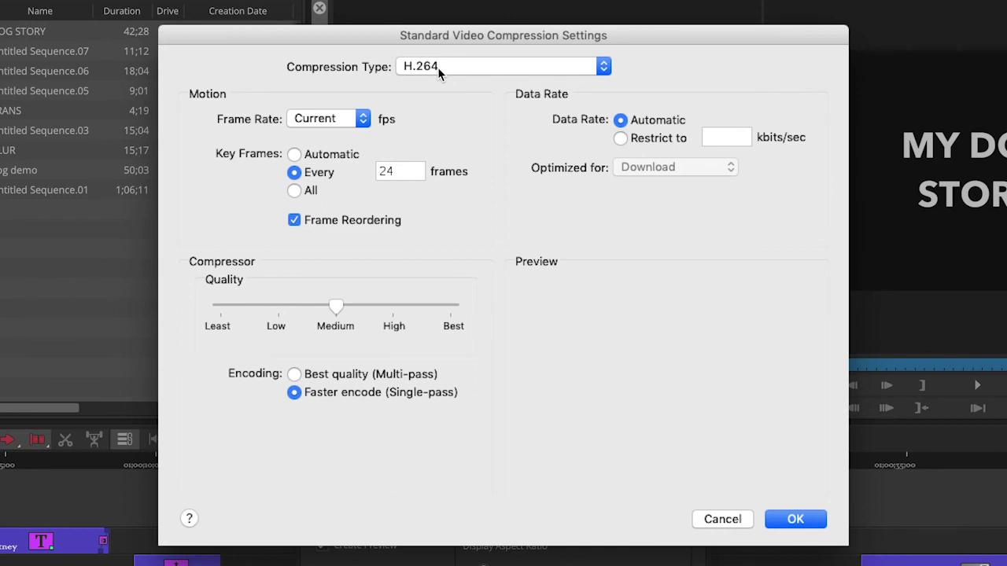
Choose H.264 as the compression type and lower quality from High toward Medium
left_click(603, 67)
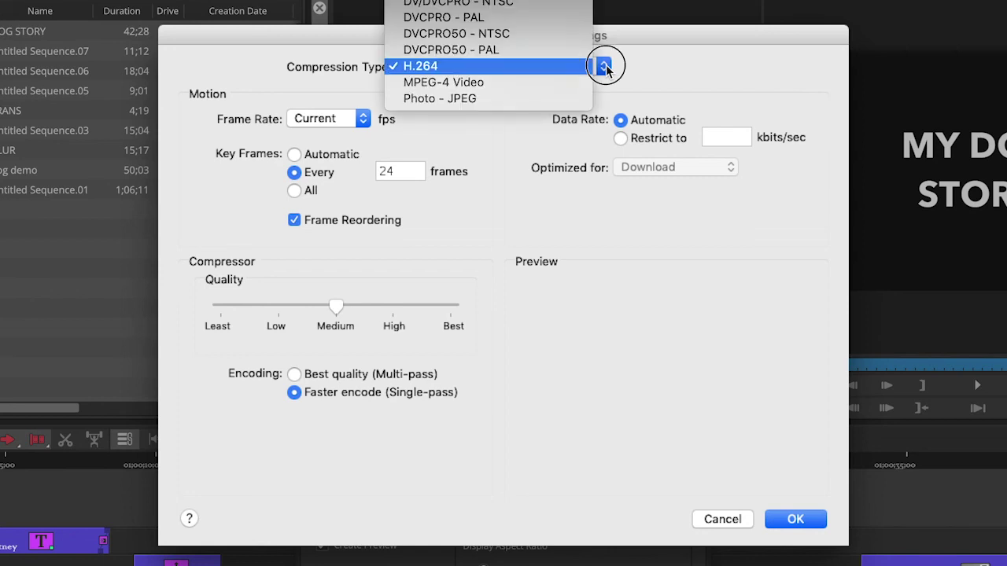
scroll(573, 16, "up", 5)
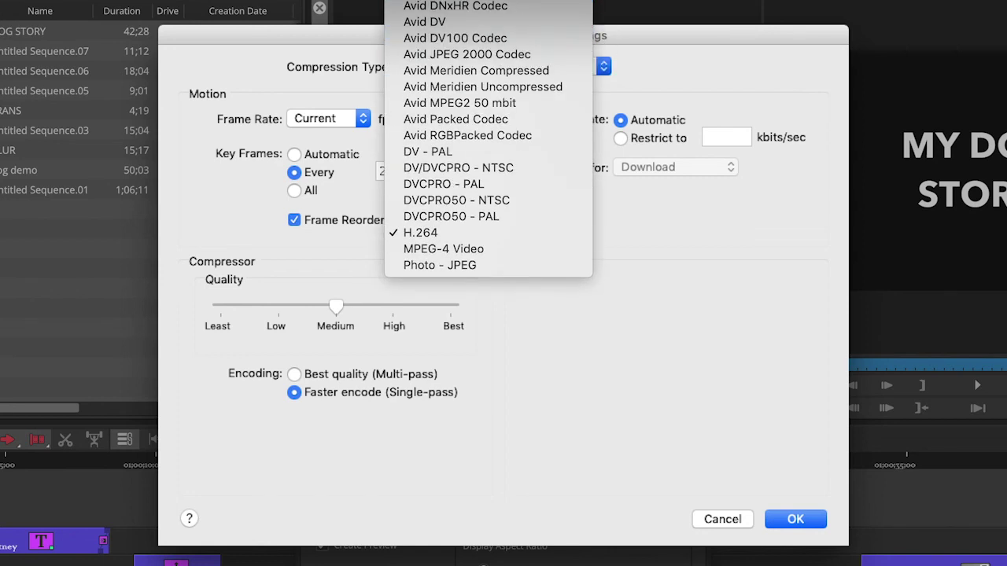
left_click(548, 232)
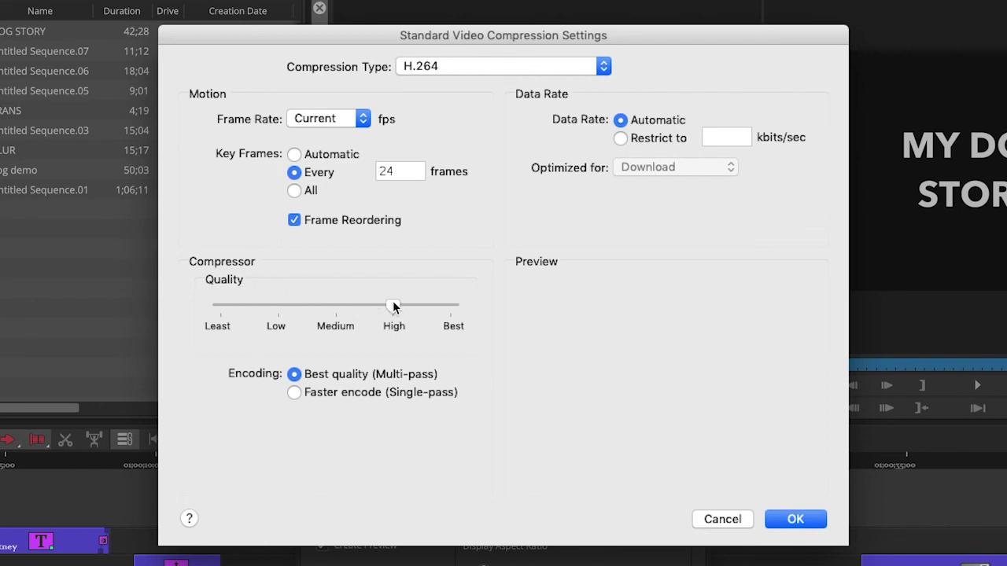
left_click_drag(393, 302, 358, 307)
Settle quality at Medium, toggle encoding back to multi-pass, and accept the H.264 settings
left_click_drag(358, 307, 363, 312)
left_click_drag(362, 312, 364, 312)
left_click_drag(363, 312, 356, 311)
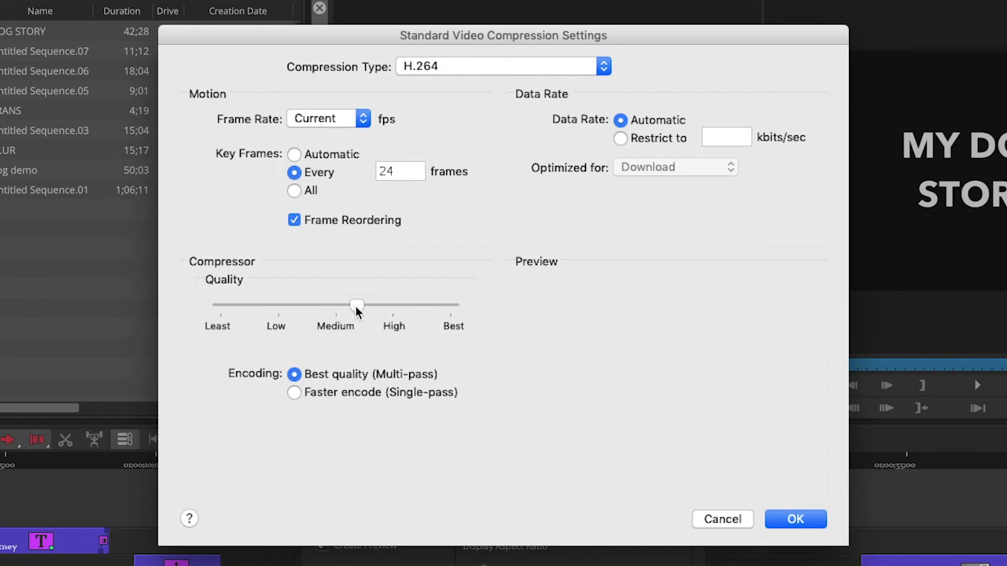
left_click(294, 393)
left_click(295, 375)
left_click(786, 519)
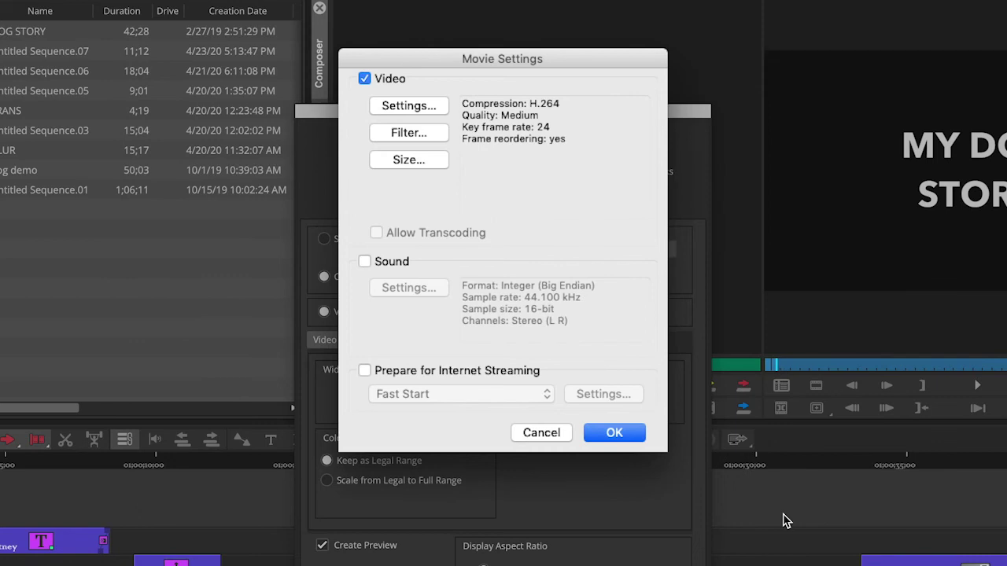
Accept the movie and export settings, then save the export to the Desktop as DOG STORY 2.mov
left_click(603, 432)
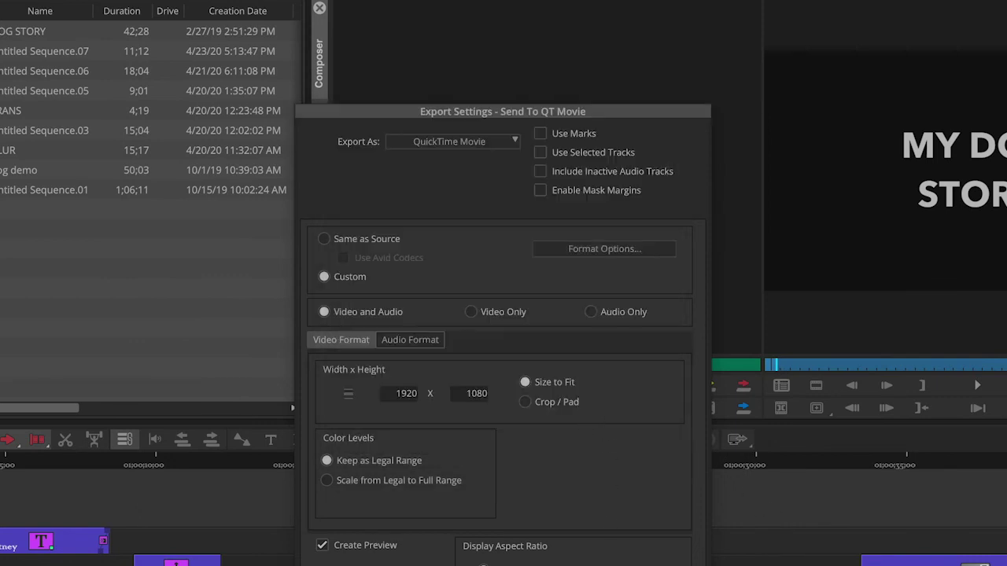
key("Return")
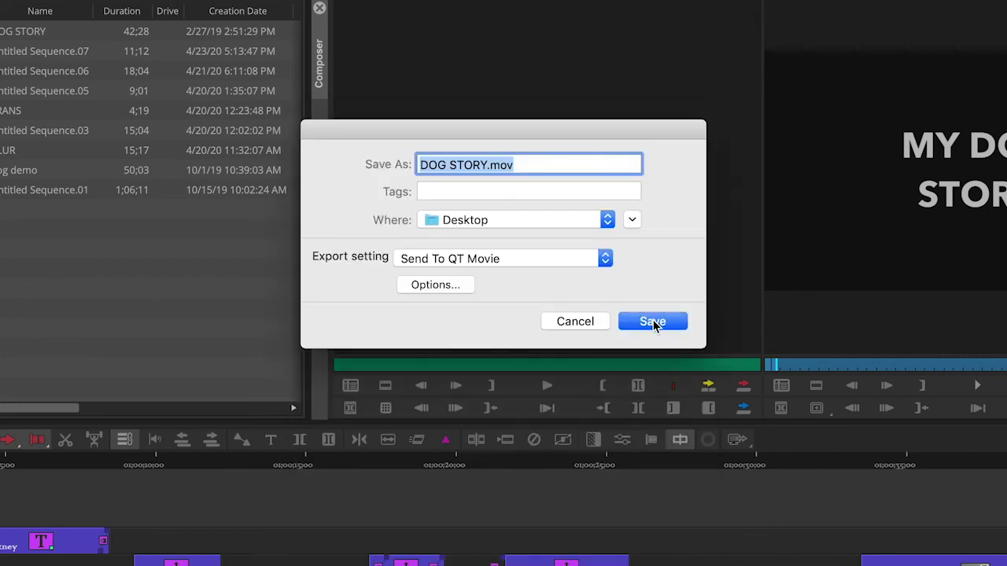
left_click(485, 164)
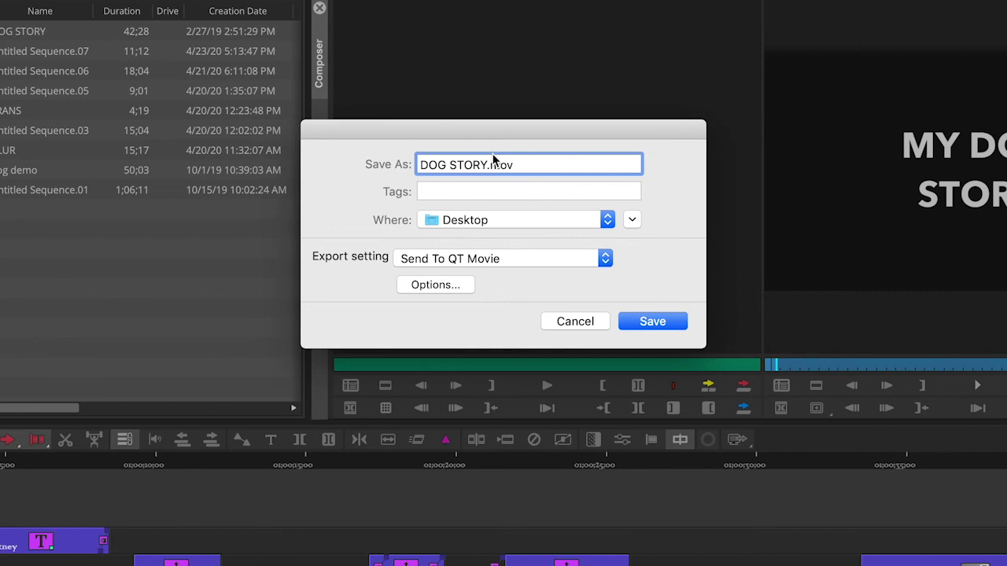
type("2")
left_click(644, 323)
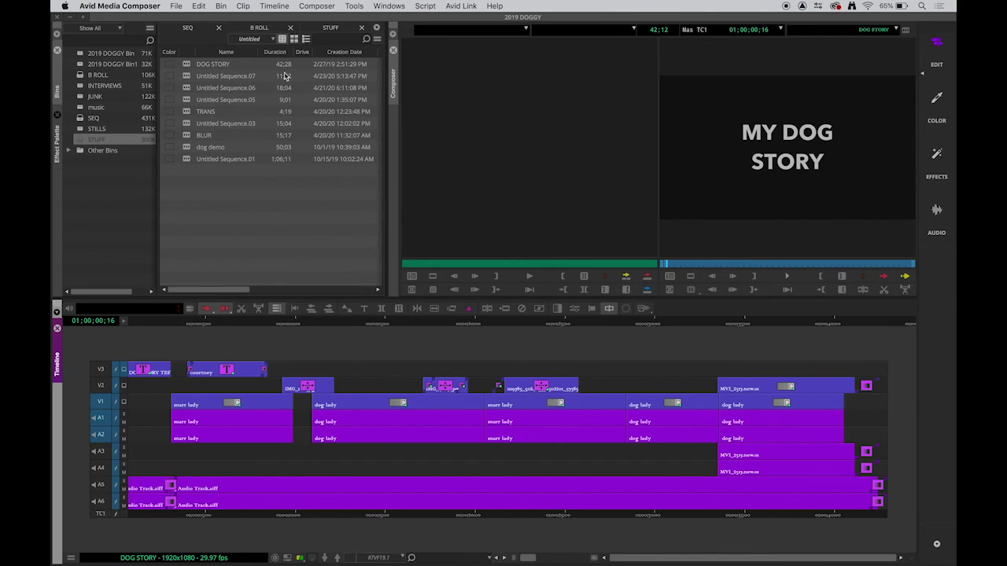
Hide Avid Media Composer and move the DOG STORY.mov icon left on the desktop
left_click(146, 5)
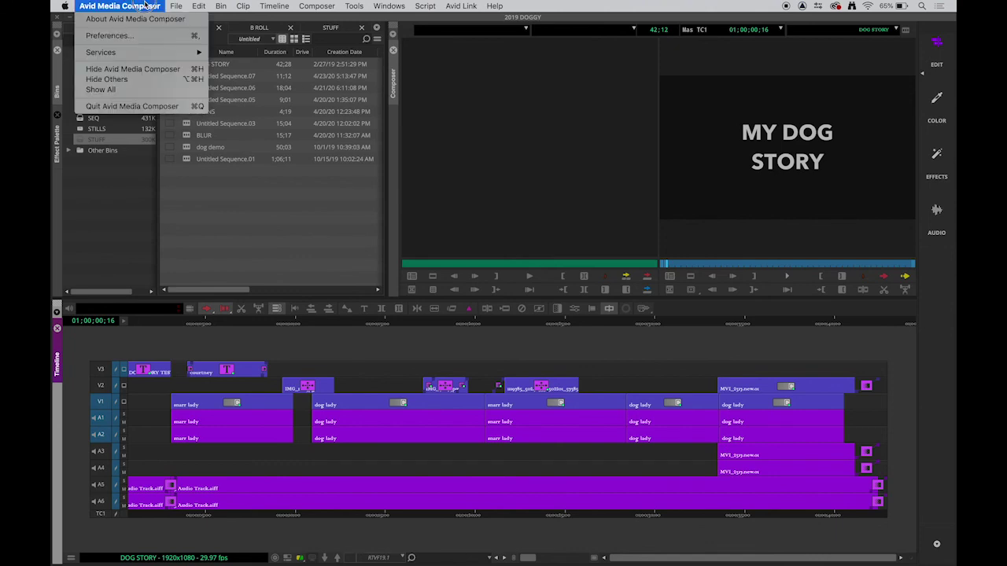
left_click(154, 69)
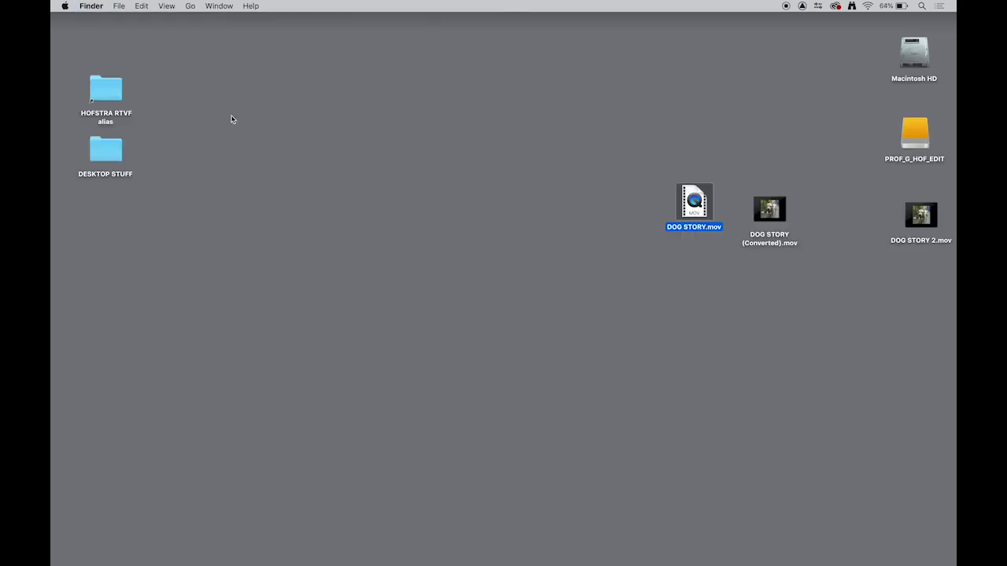
left_click(642, 176)
left_click_drag(692, 203, 668, 212)
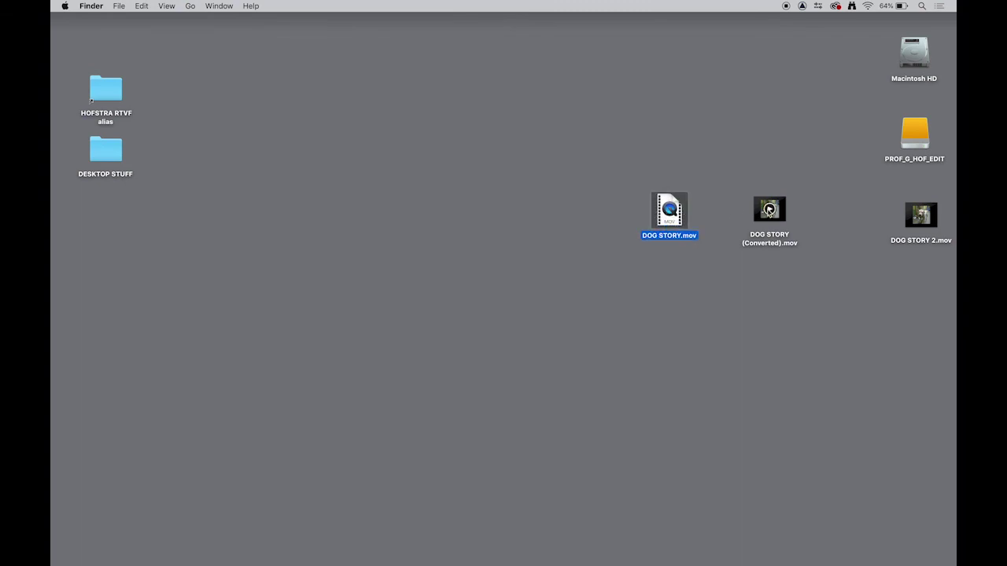
Place DOG STORY (Converted).mov beside it and open its 120.5 MB info window mid-screen
left_click(775, 212)
left_click_drag(774, 213, 739, 207)
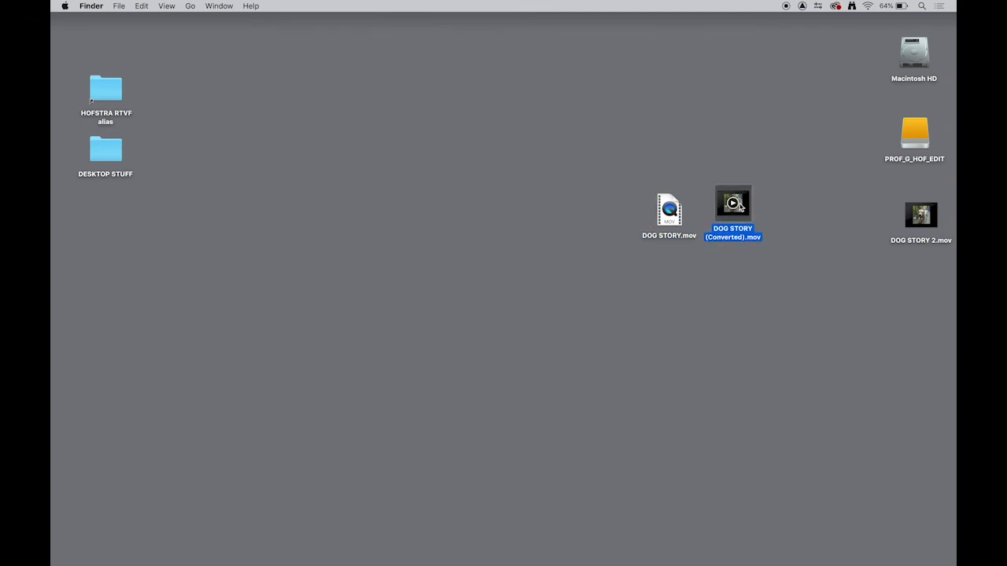
key("super+i")
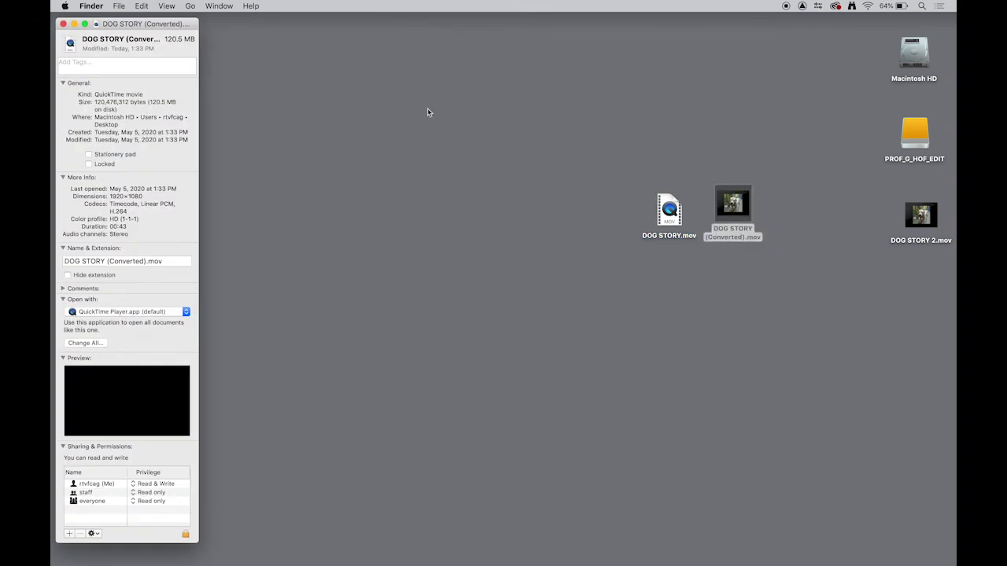
left_click_drag(187, 28, 393, 47)
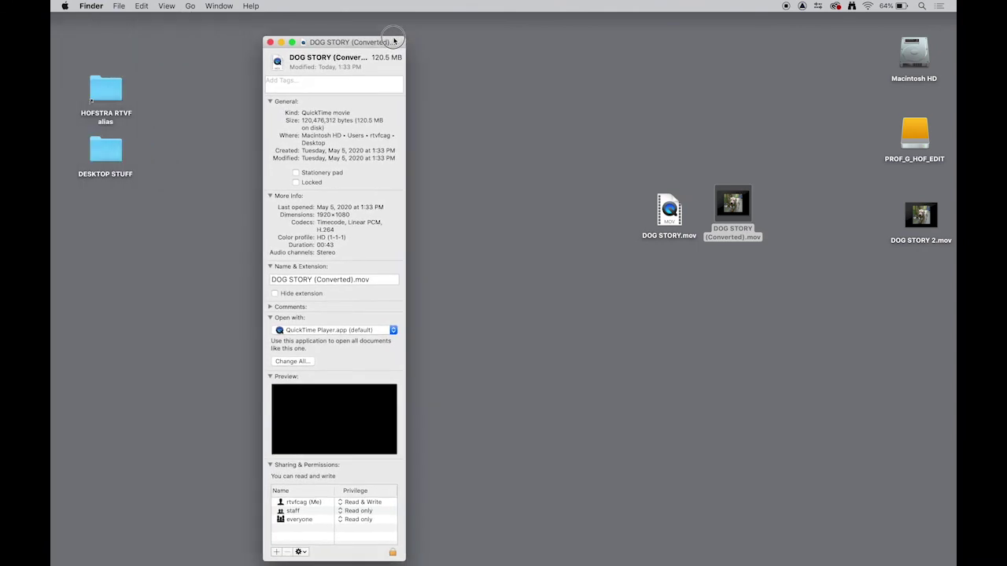
double_click(919, 215)
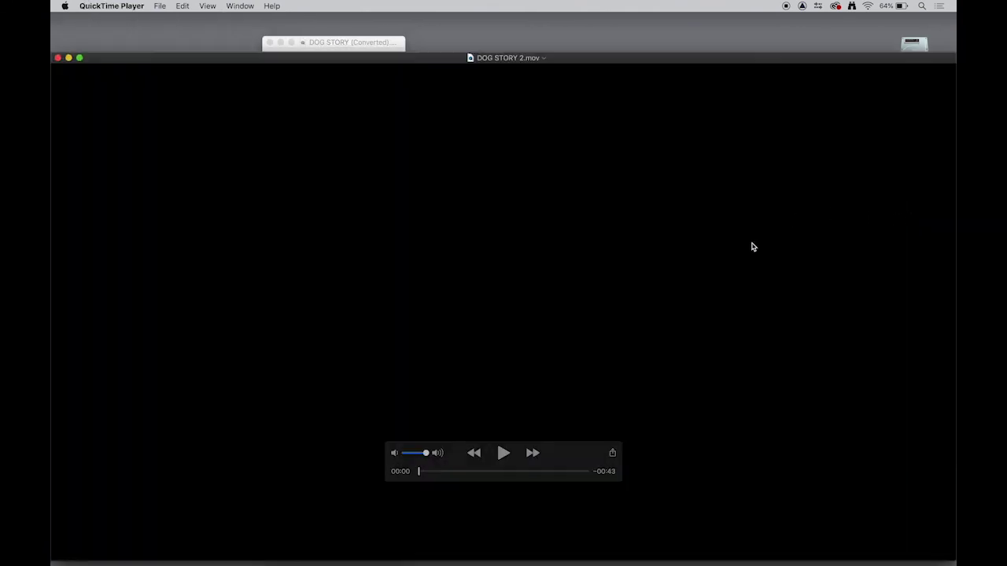
left_click(503, 456)
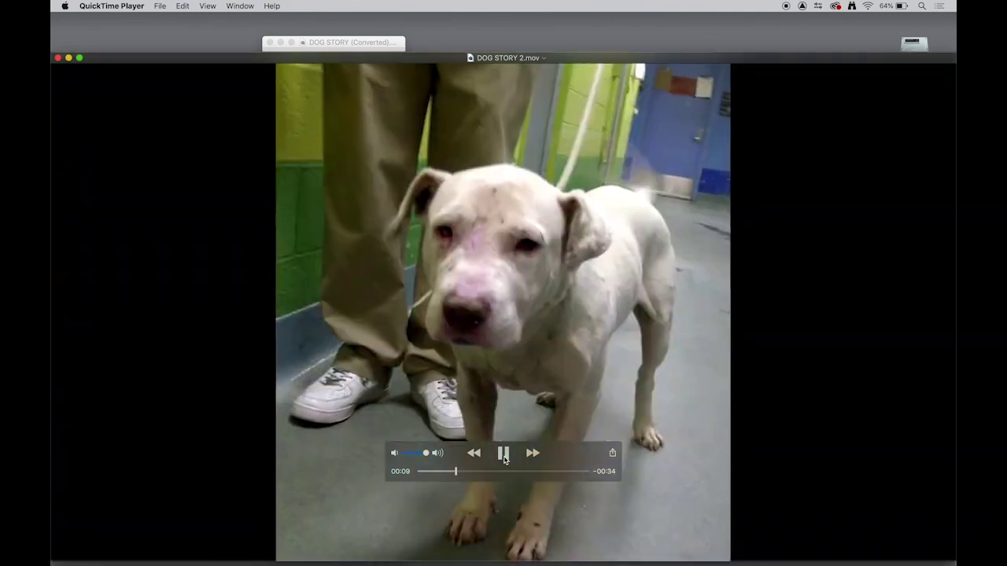
left_click(504, 460)
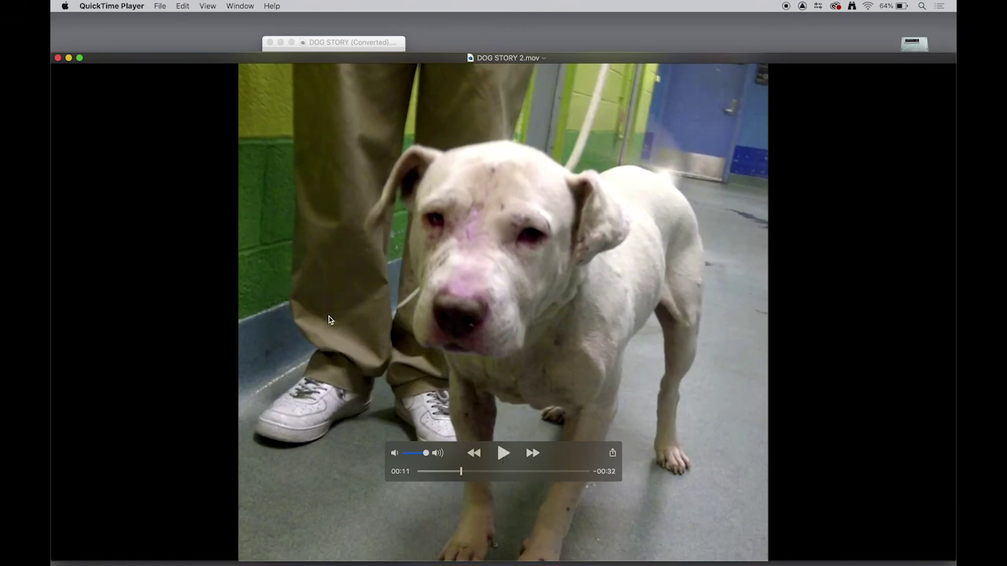
left_click(55, 56)
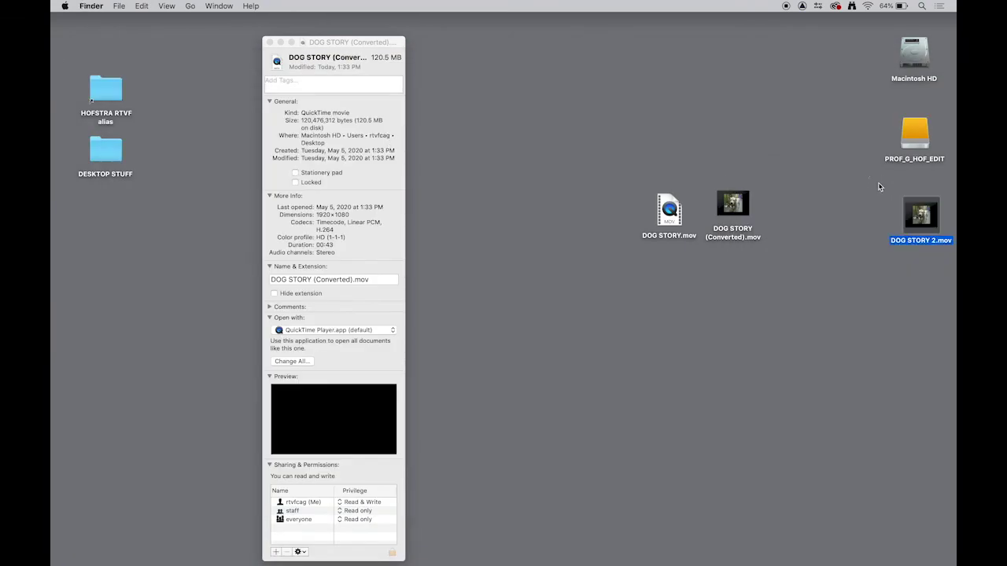
Open DOG STORY 2.mov's 62.7 MB info window and line it up beside the Converted one
mouse_move(914, 212)
key("super+i")
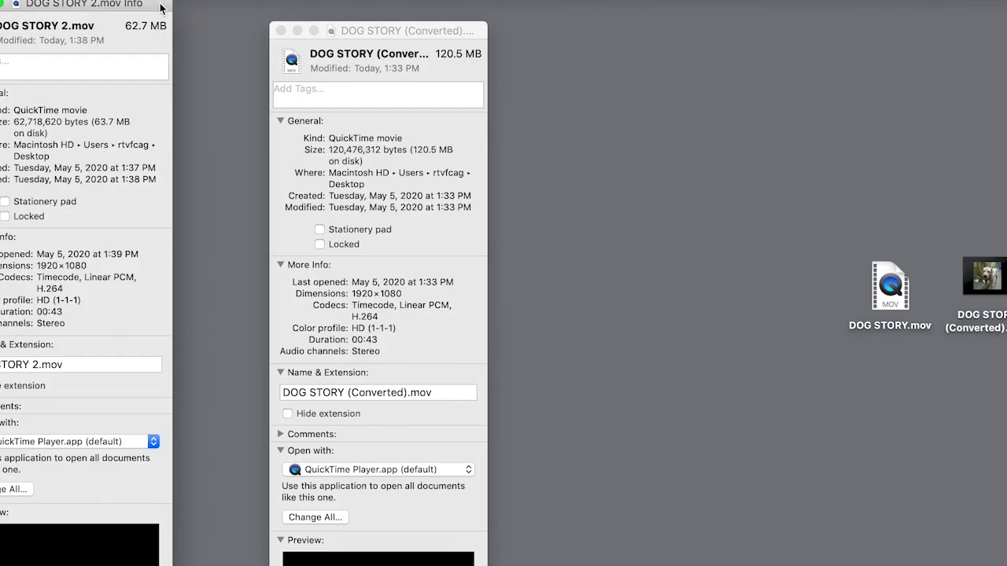
left_click_drag(160, 8, 252, 29)
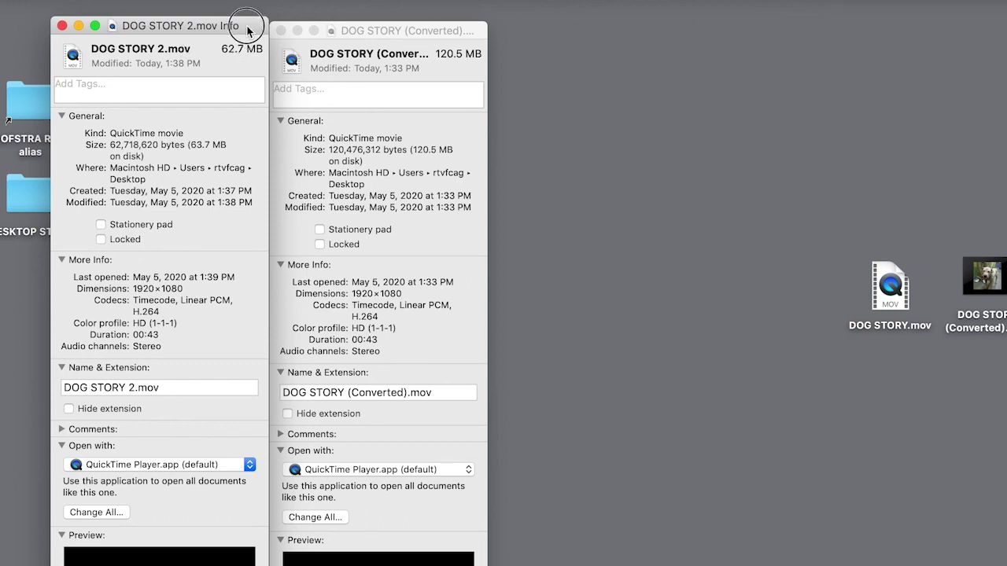
left_click_drag(253, 27, 237, 34)
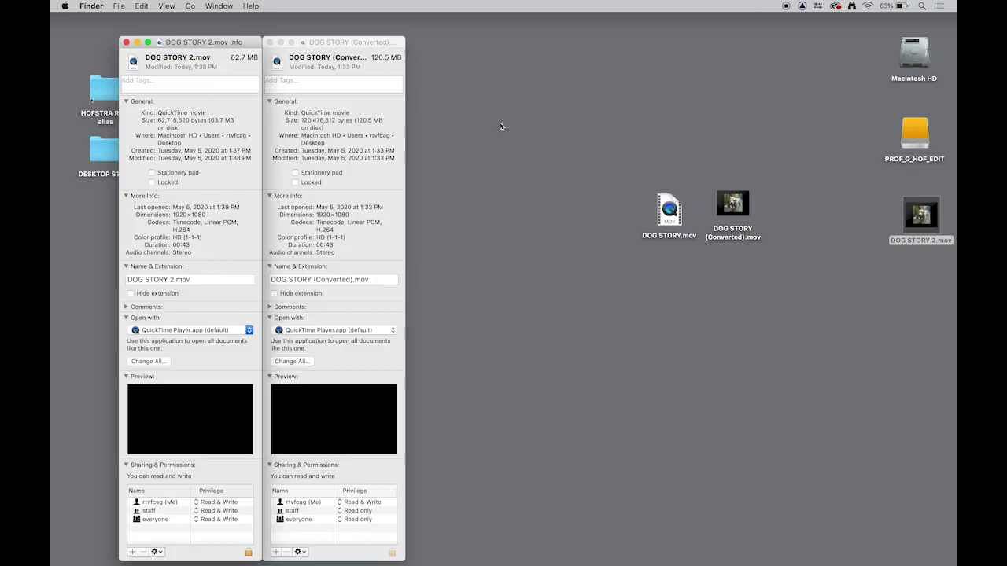
Move the DOG STORY 2.mov icon next to the Converted file on the desktop
left_click(577, 158)
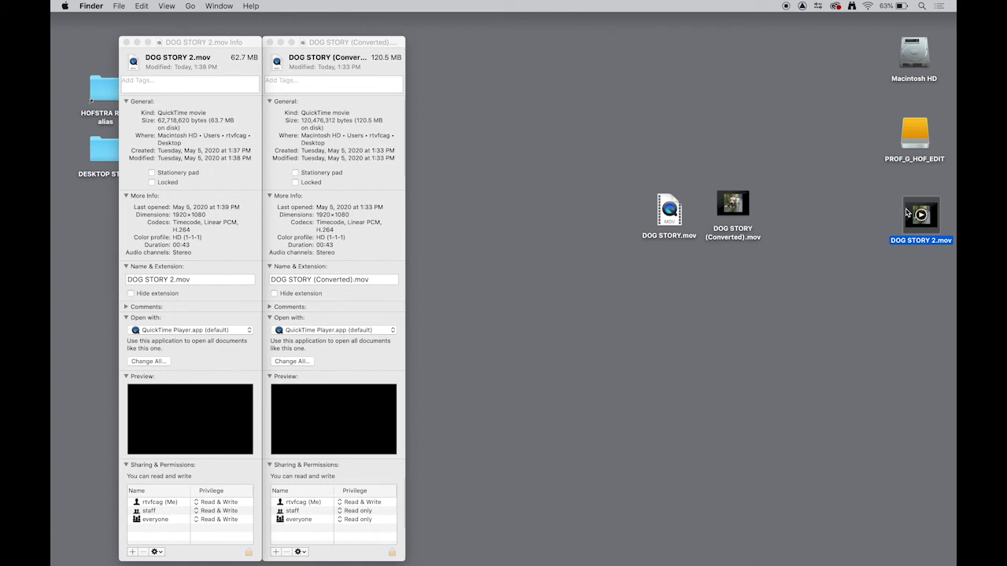
left_click_drag(904, 210, 785, 207)
left_click(768, 183)
left_click(786, 208)
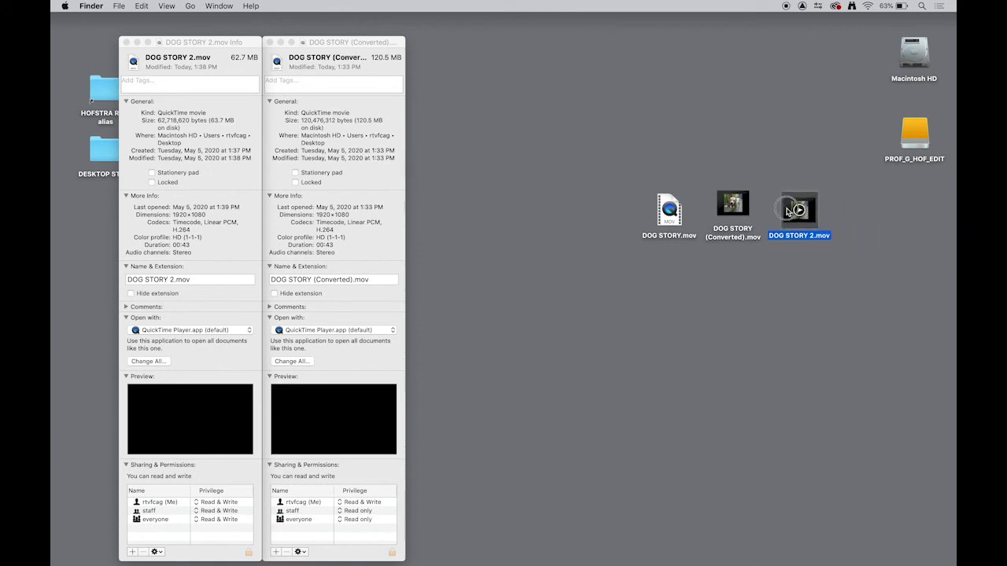
left_click(755, 167)
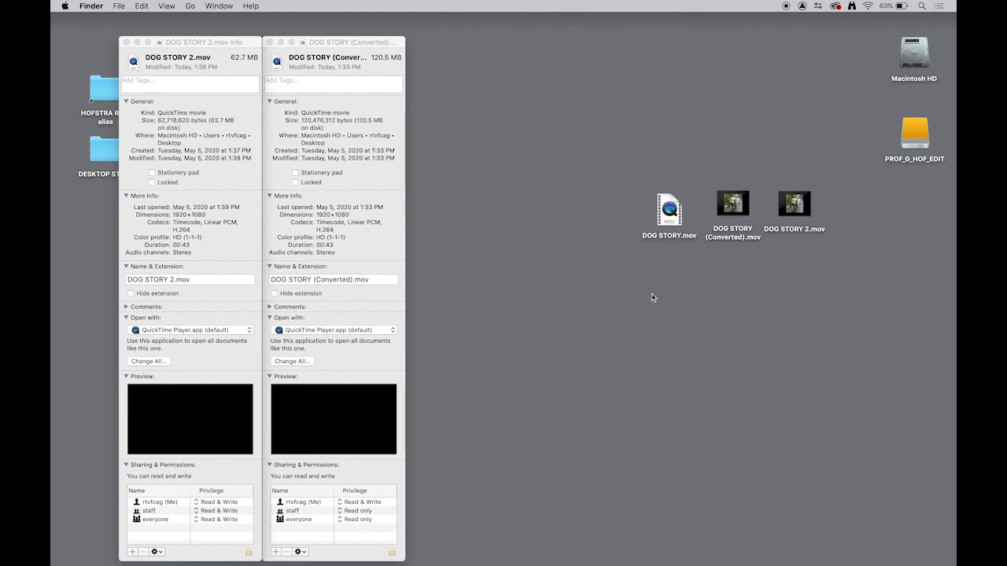
Drag DOG STORY.mov up and left, then settle it just beside the Converted and DOG STORY 2 icons
mouse_move(606, 550)
mouse_move(732, 211)
mouse_move(789, 207)
left_click_drag(787, 207, 783, 216)
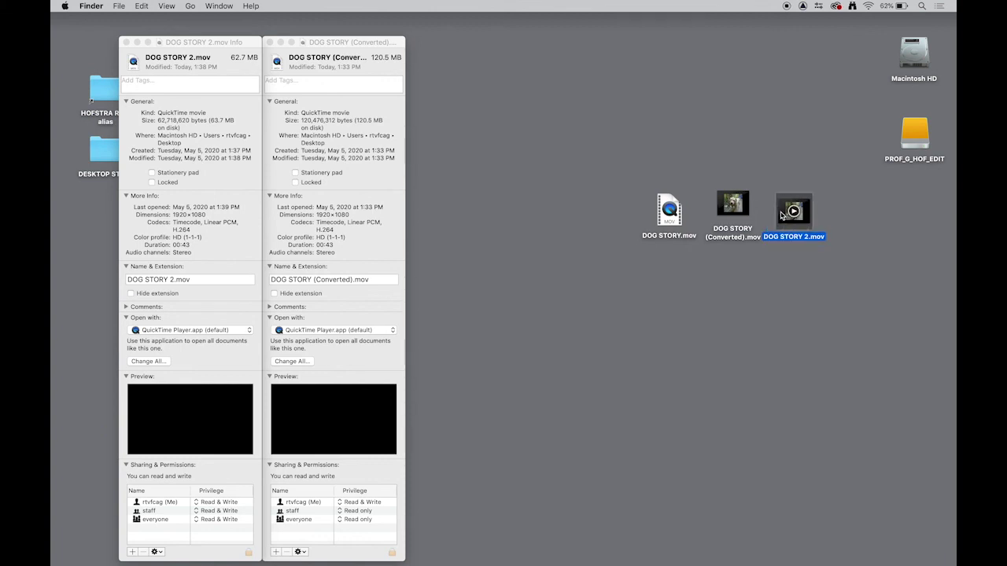
mouse_move(744, 206)
left_click(676, 207)
left_click_drag(677, 206, 666, 183)
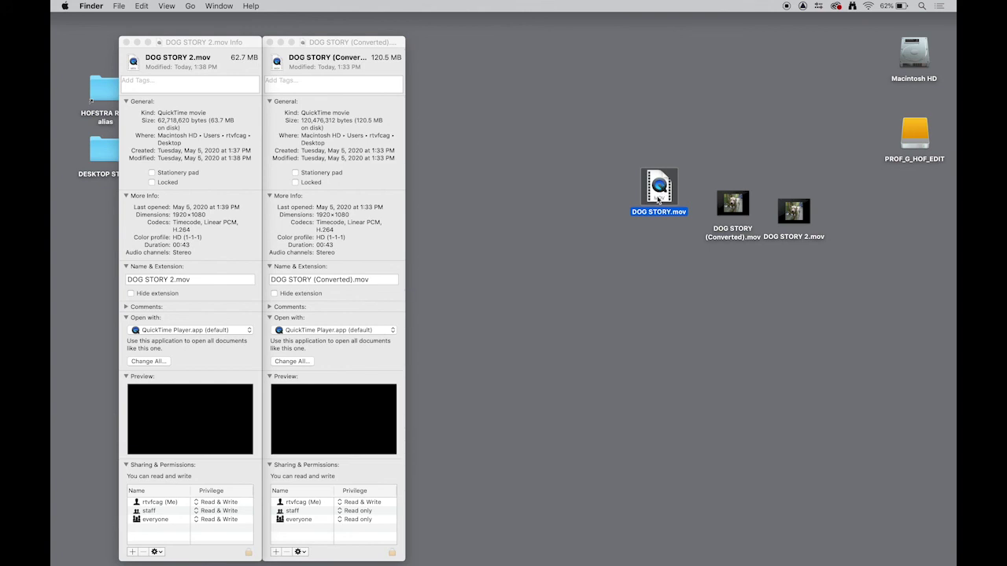
mouse_move(692, 565)
left_click_drag(670, 196, 671, 147)
left_click(670, 193)
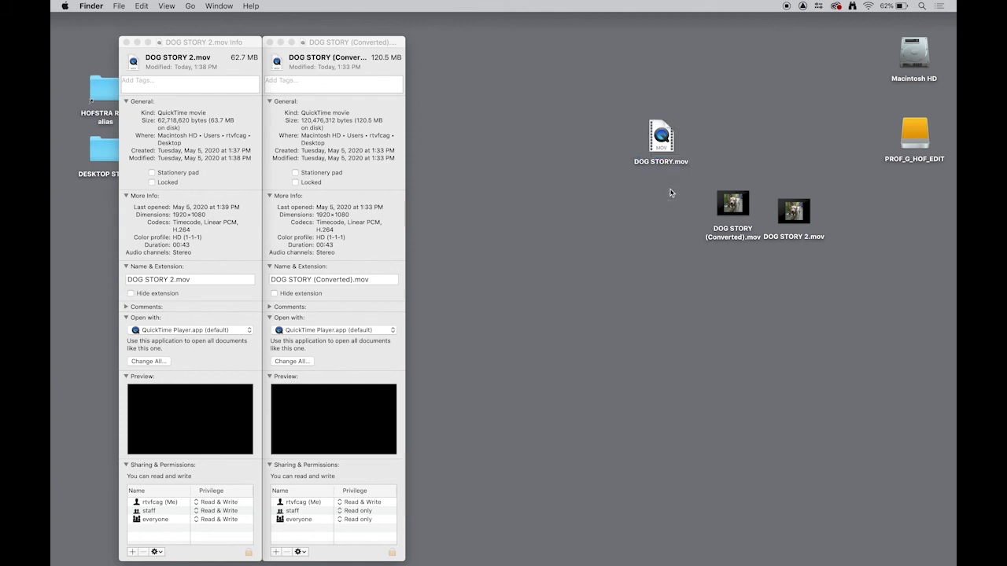
left_click(669, 150)
left_click_drag(666, 151, 624, 194)
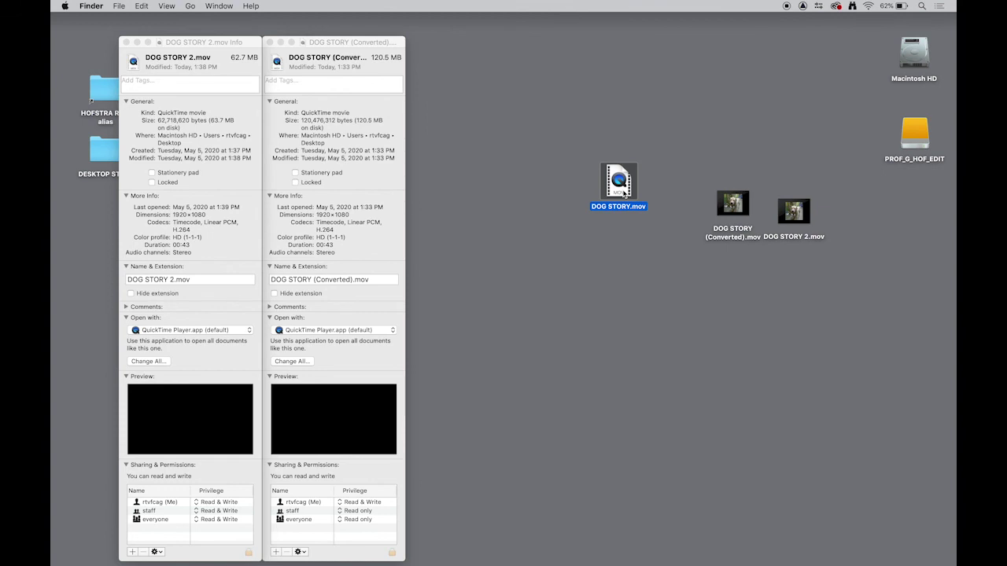
Play DOG STORY.mov in VLC to about 00:21, then quit VLC
right_click(623, 194)
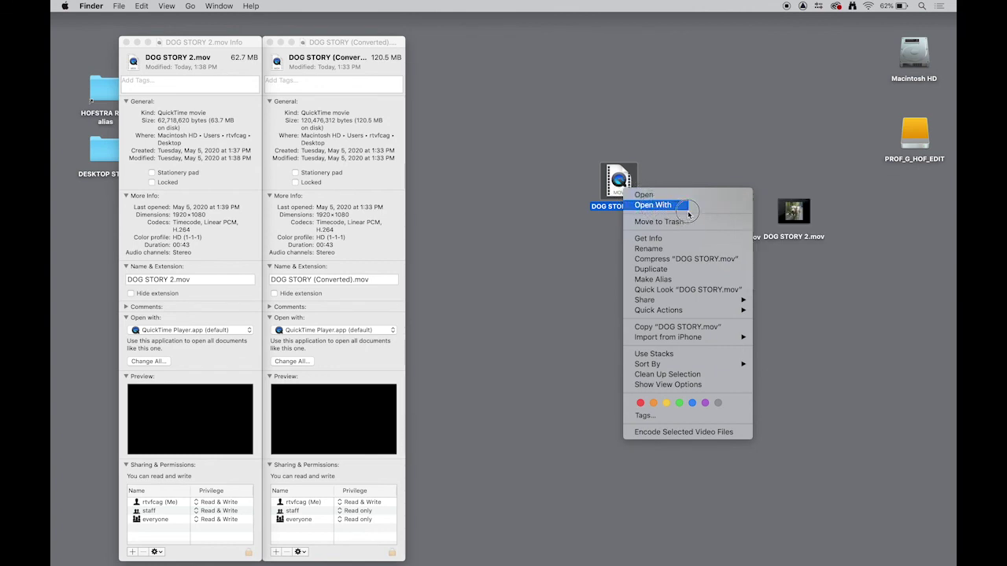
mouse_move(713, 207)
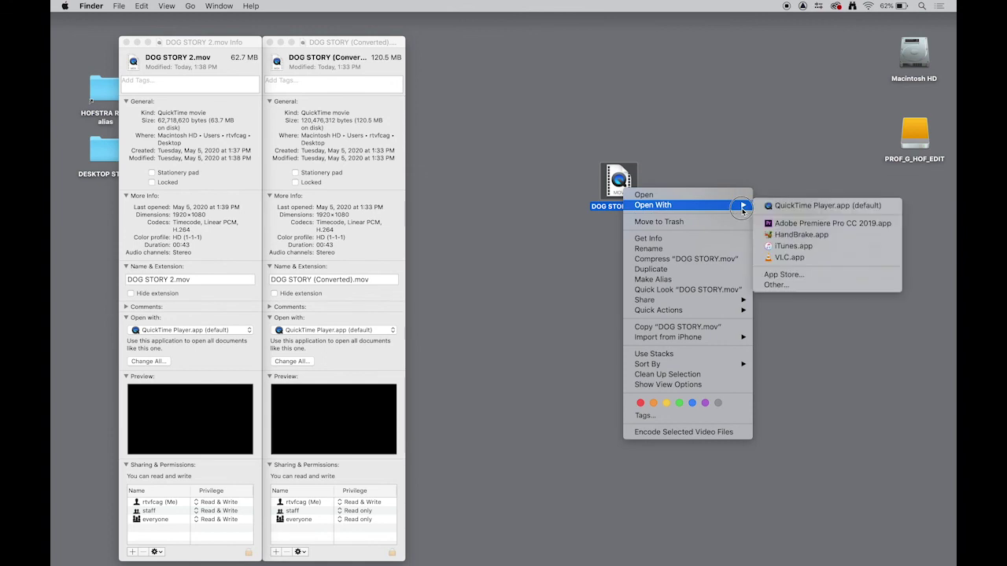
left_click(818, 262)
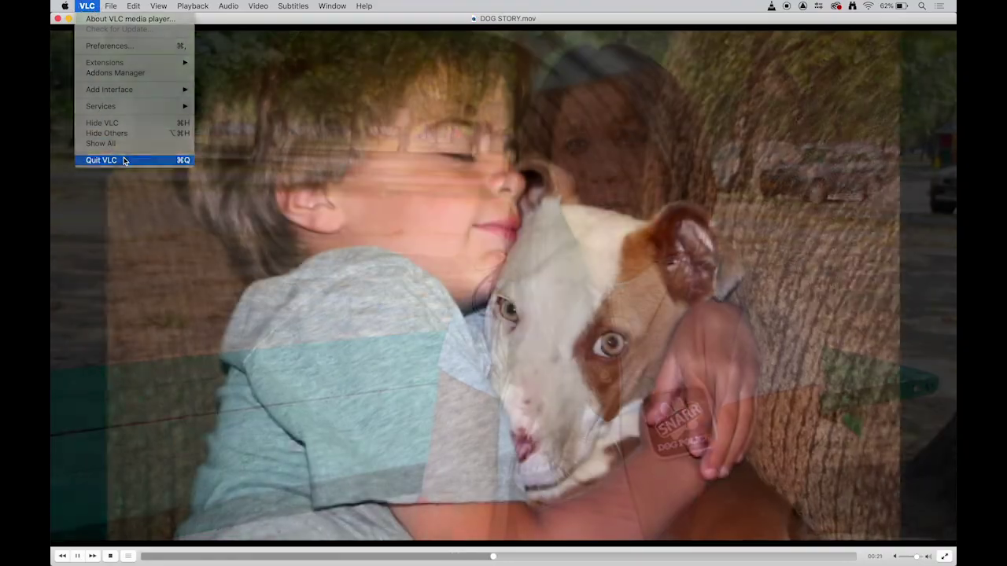
left_click(124, 161)
Show DOG STORY.mov's Get Info (793.2 MB, AVdn codec) beside the other two exports' info windows
left_click(501, 175)
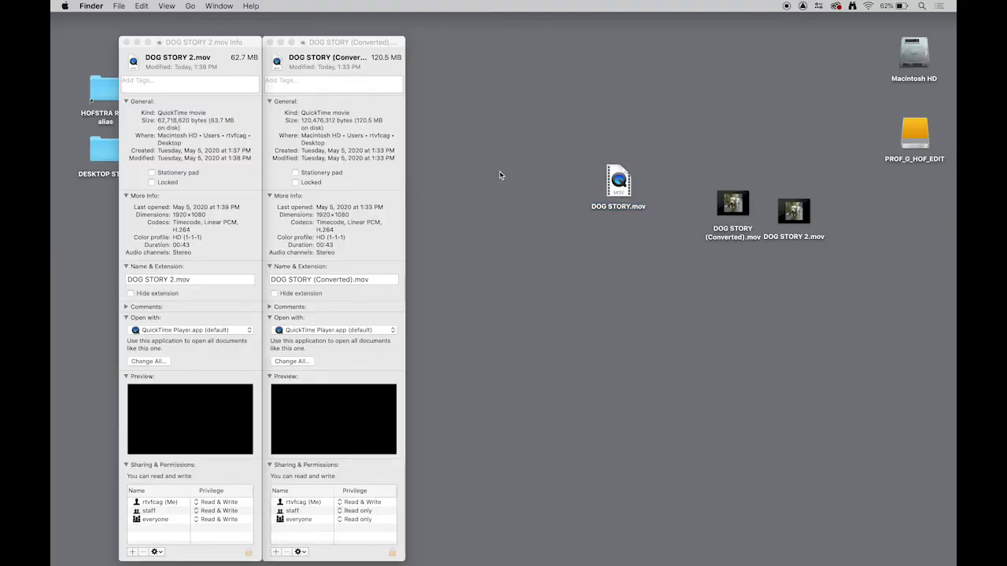
left_click(618, 183)
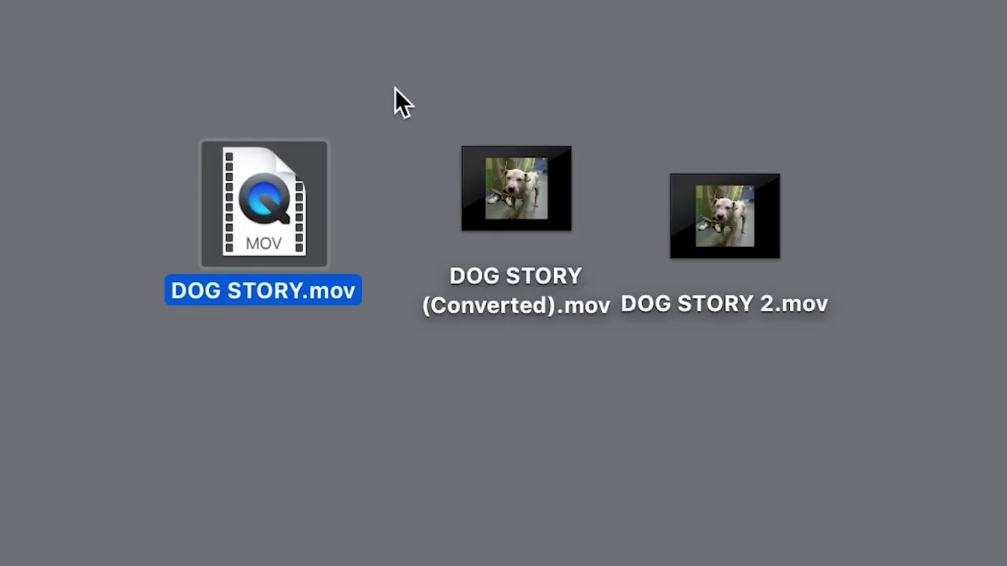
left_click(678, 136)
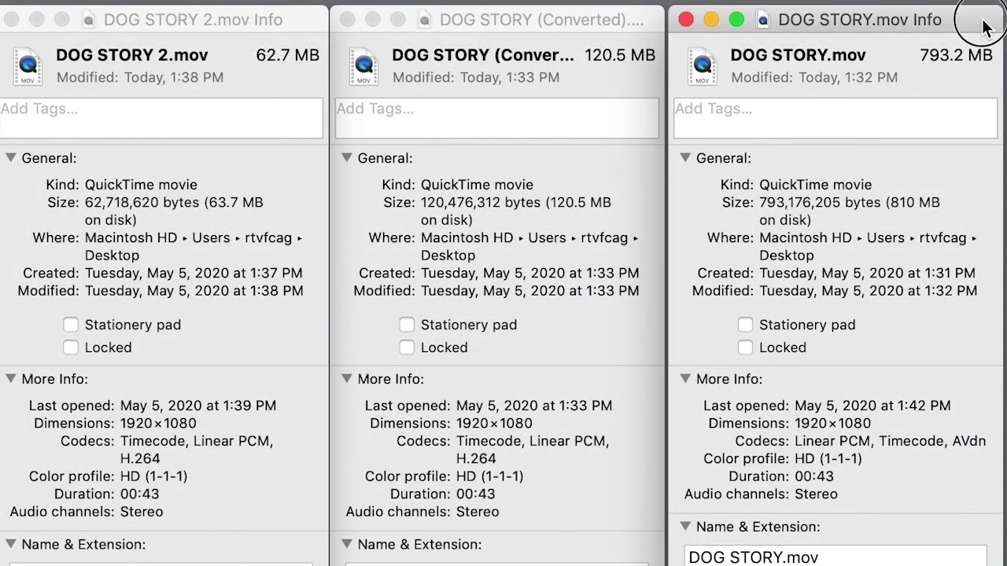
left_click_drag(983, 26, 987, 29)
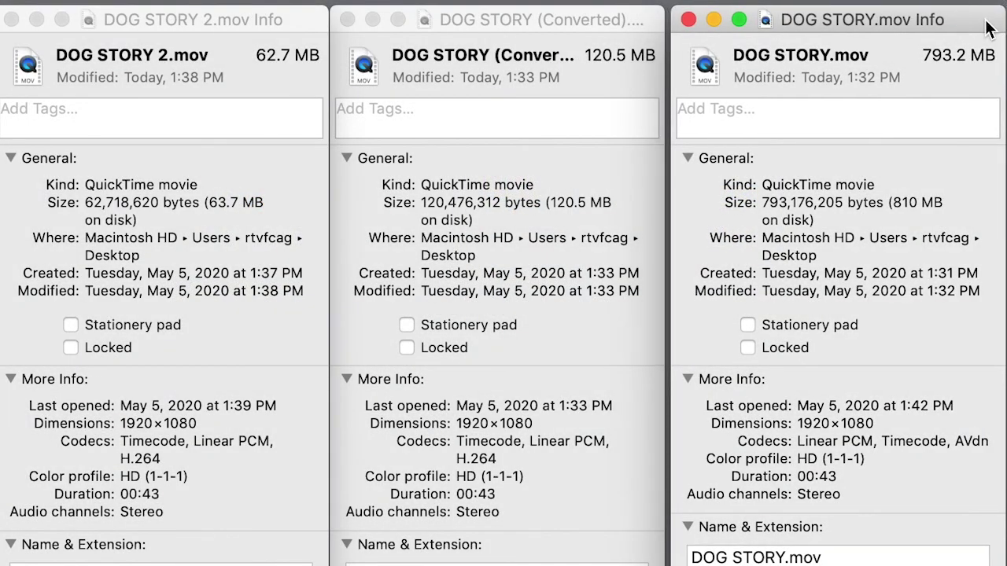